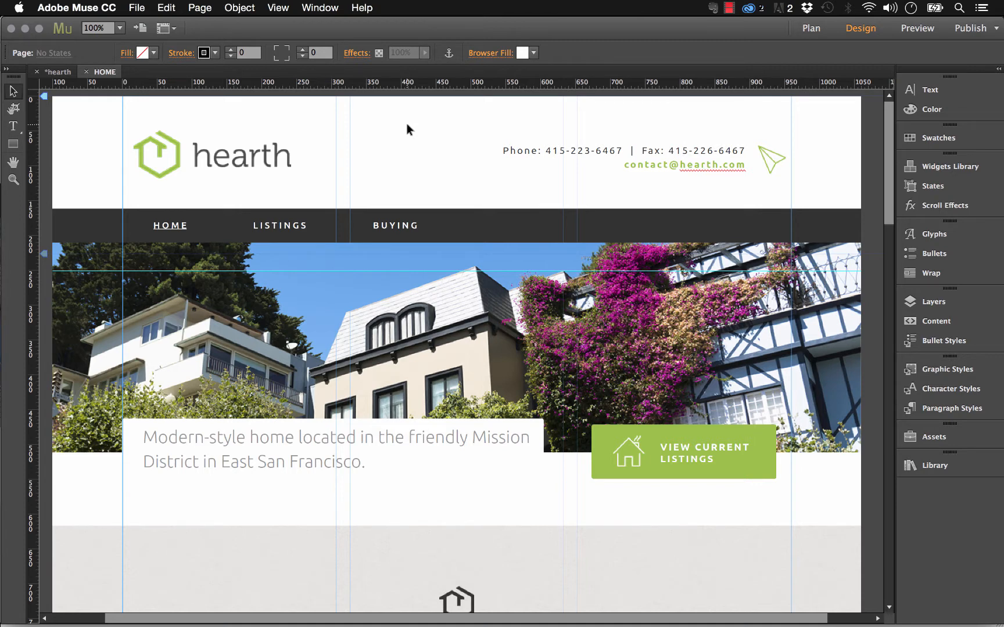
pyautogui.click(136, 8)
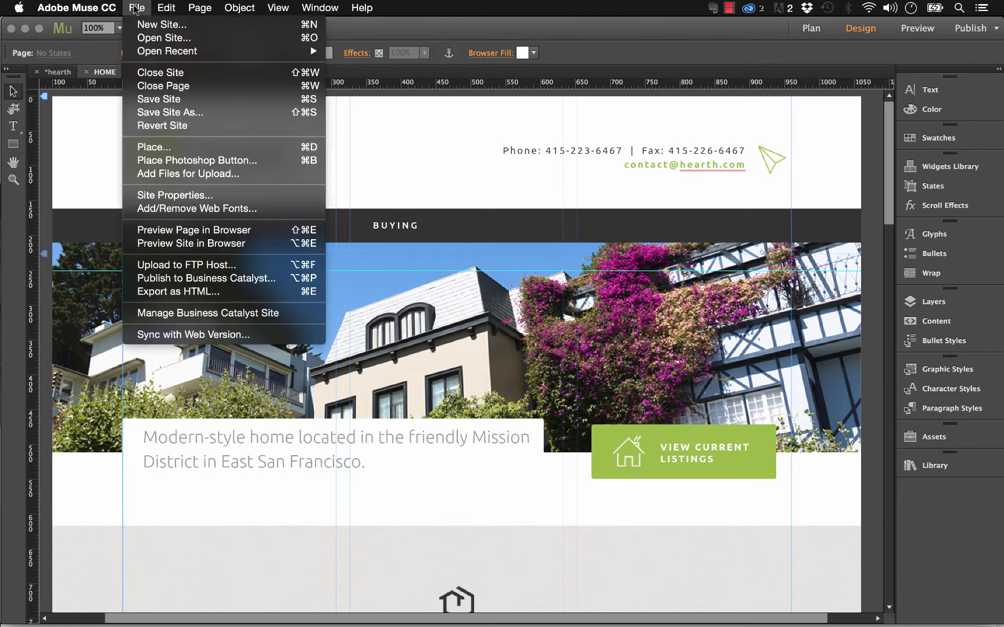
pyautogui.click(180, 290)
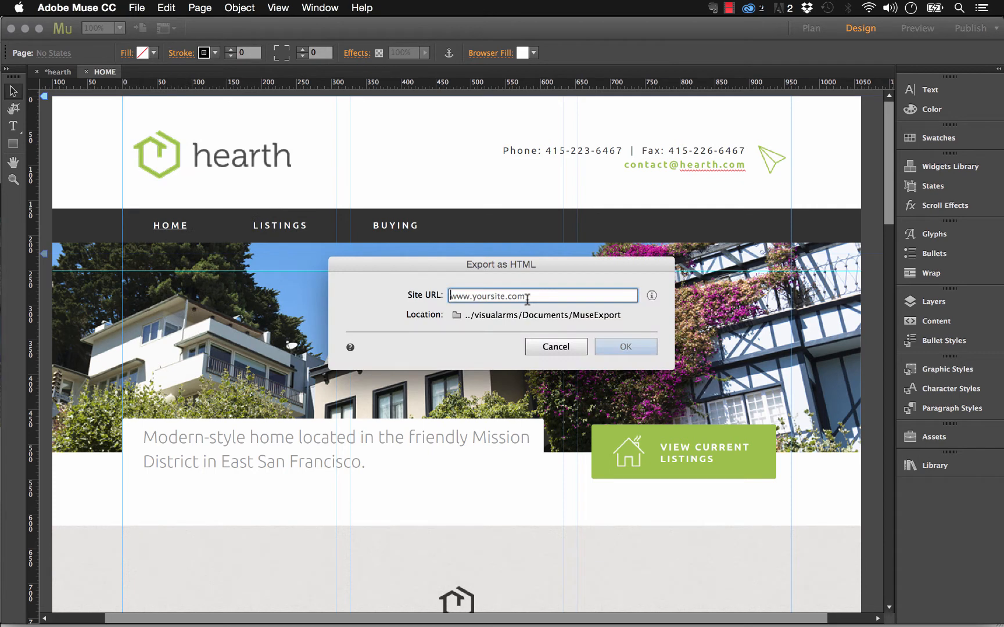
pyautogui.write('www.museexperts.com')
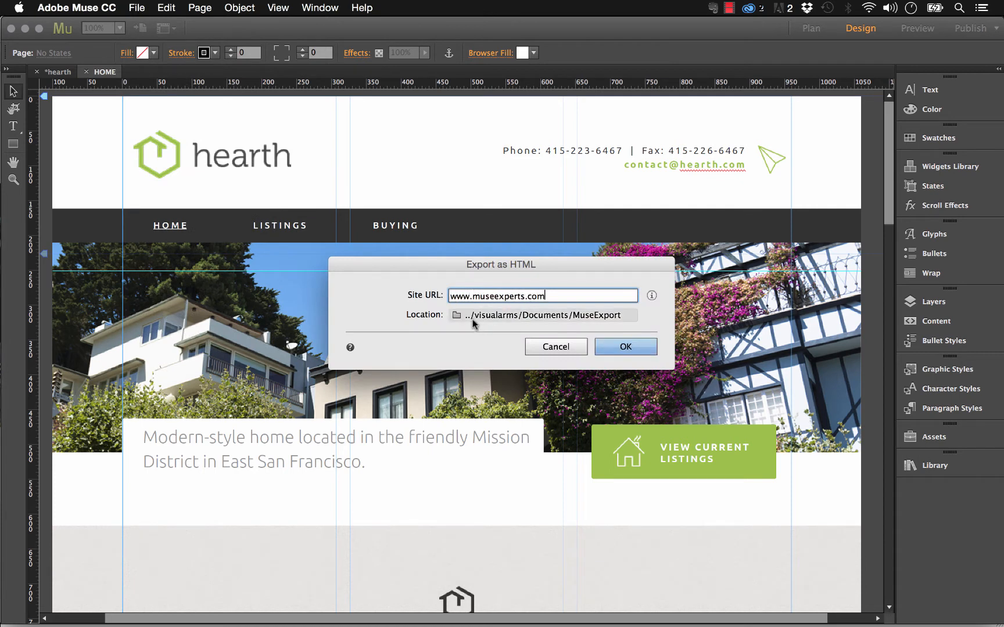
# Export the site into a new 'html' folder inside Hosting & Domains and dismiss the completion report.
pyautogui.click(493, 314)
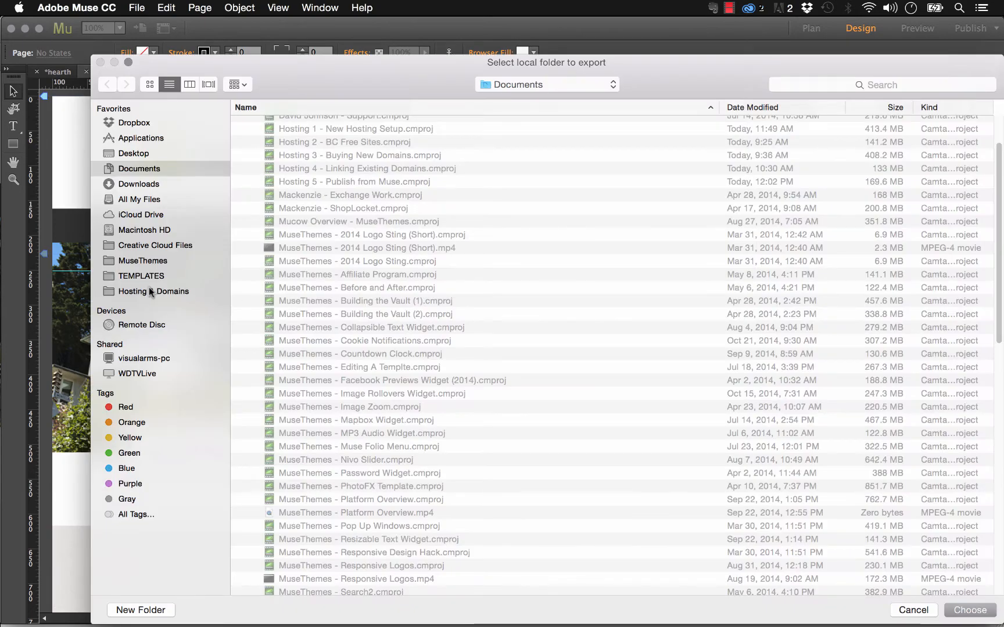
pyautogui.click(150, 291)
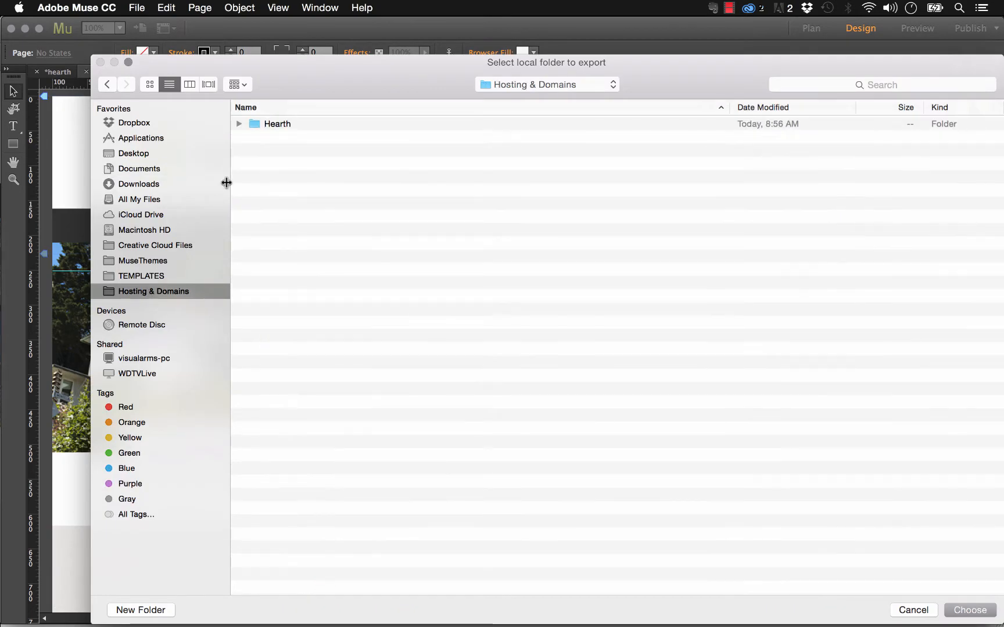
pyautogui.click(237, 124)
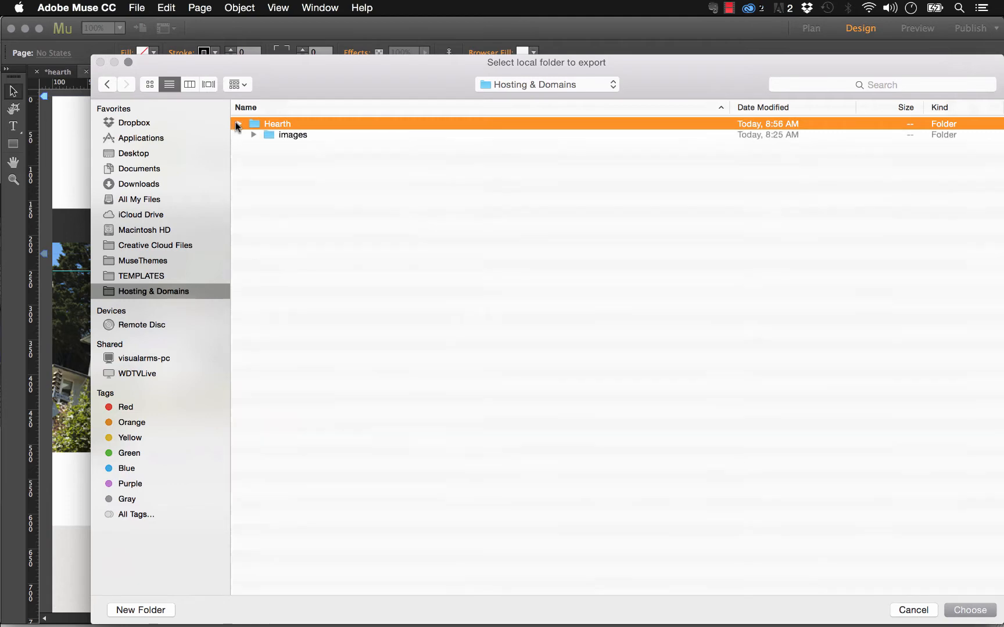
pyautogui.click(236, 123)
pyautogui.click(140, 609)
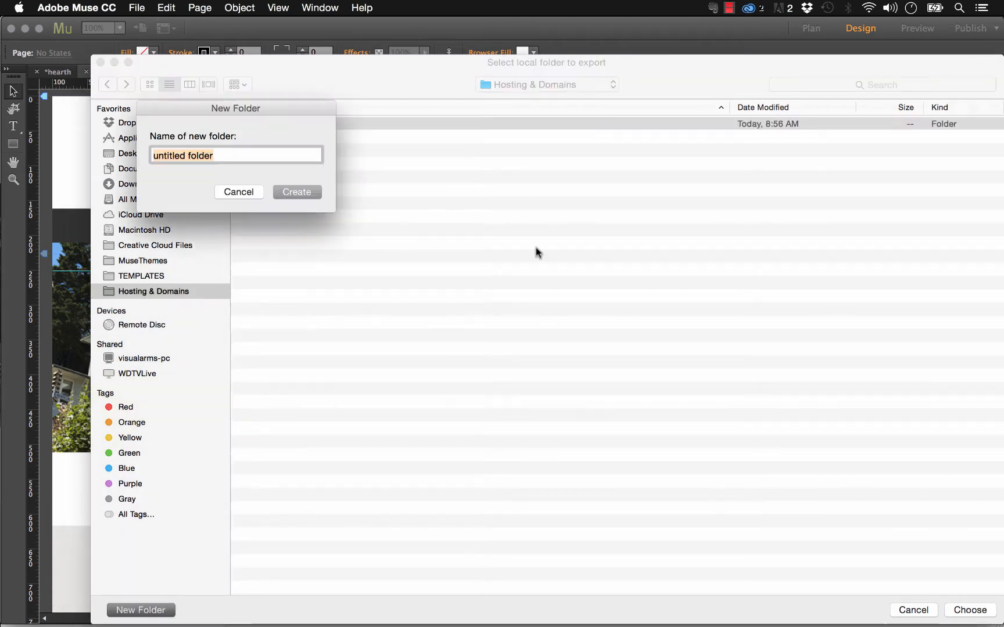
pyautogui.write('html')
pyautogui.click(300, 195)
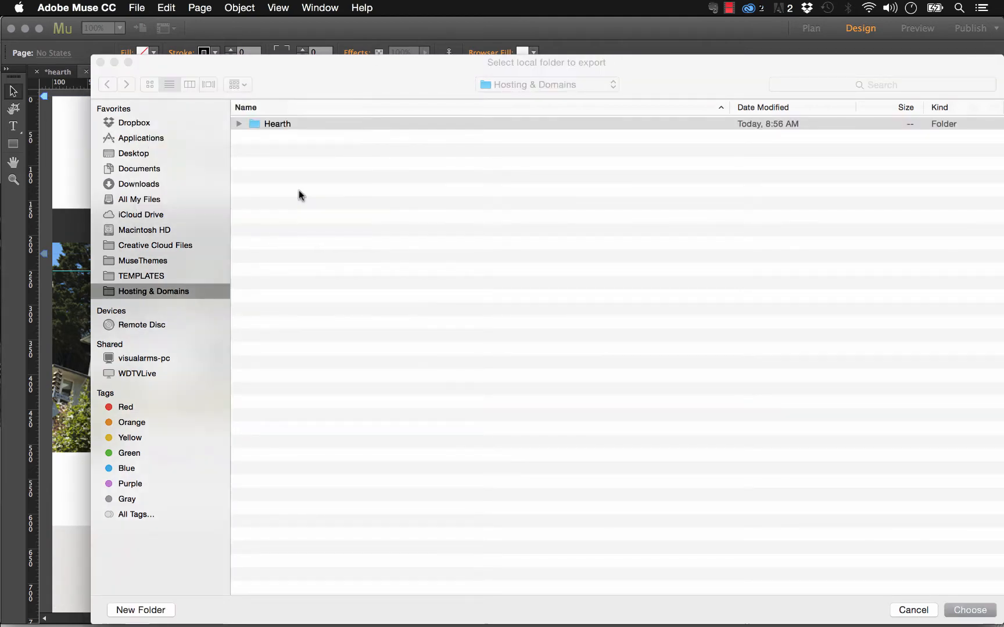
pyautogui.click(979, 611)
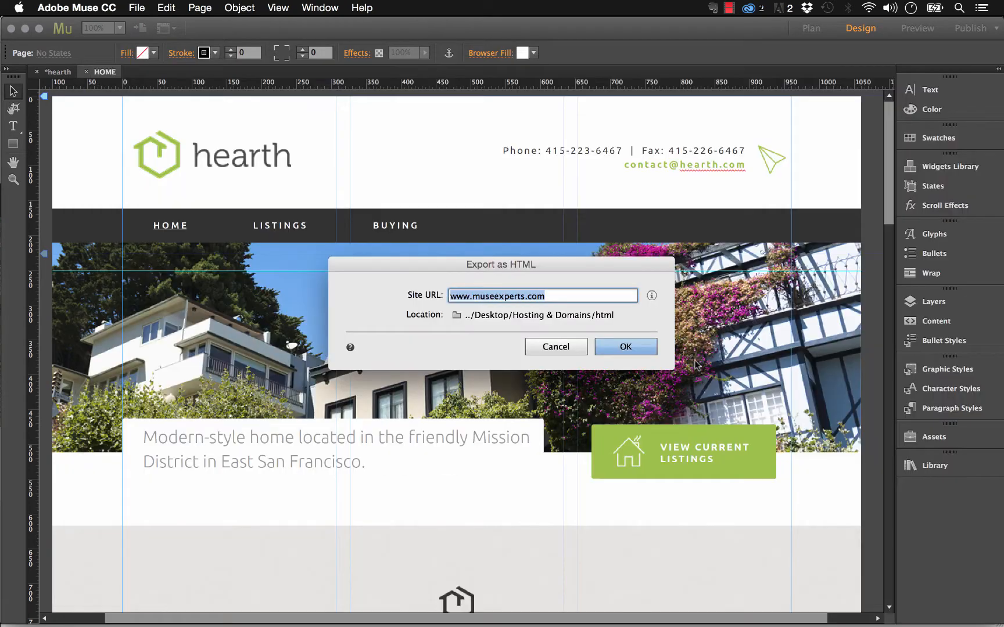
pyautogui.click(625, 347)
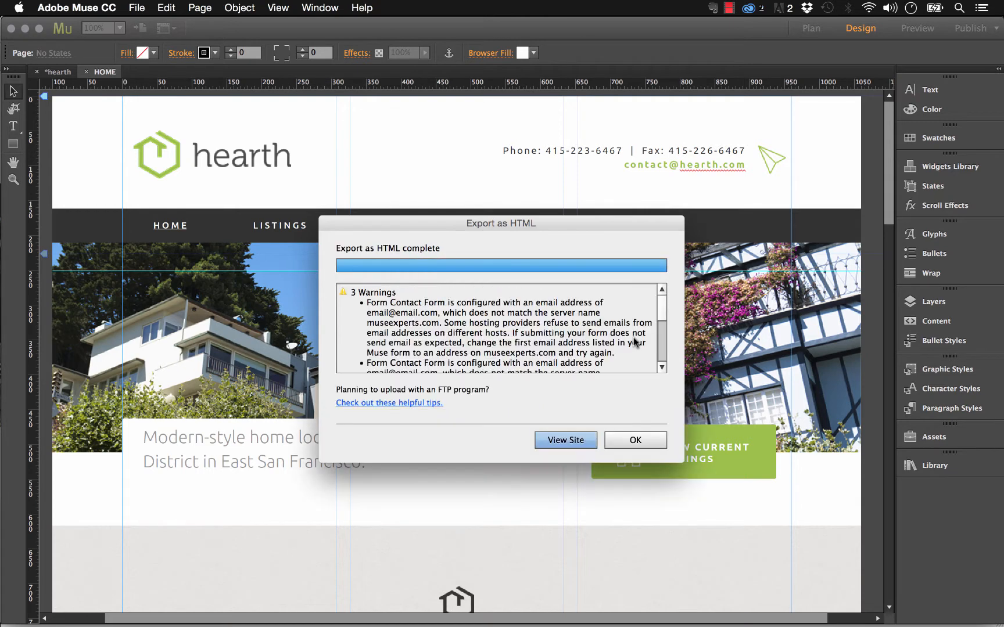
pyautogui.click(635, 438)
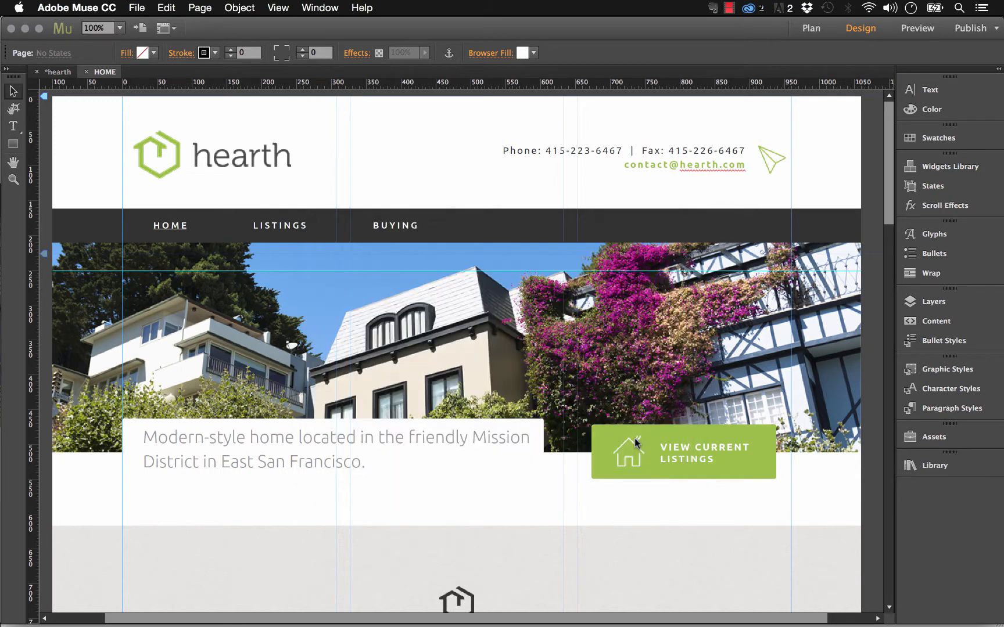
# Open the exported html folder in Finder in list view, sorted by name in reverse.
pyautogui.moveTo(206, 621)
pyautogui.click(169, 601)
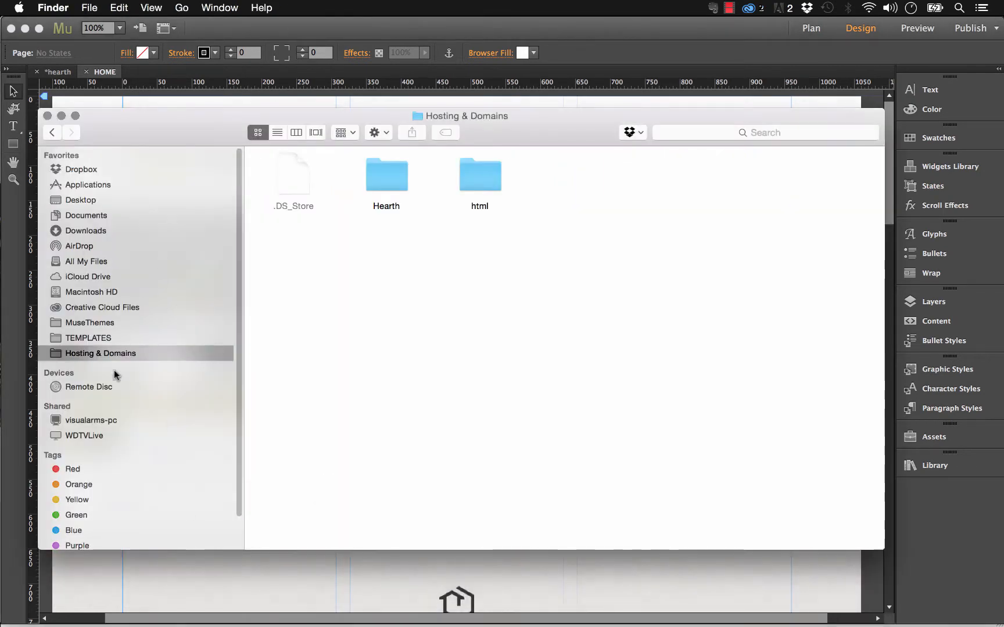
pyautogui.doubleClick(481, 180)
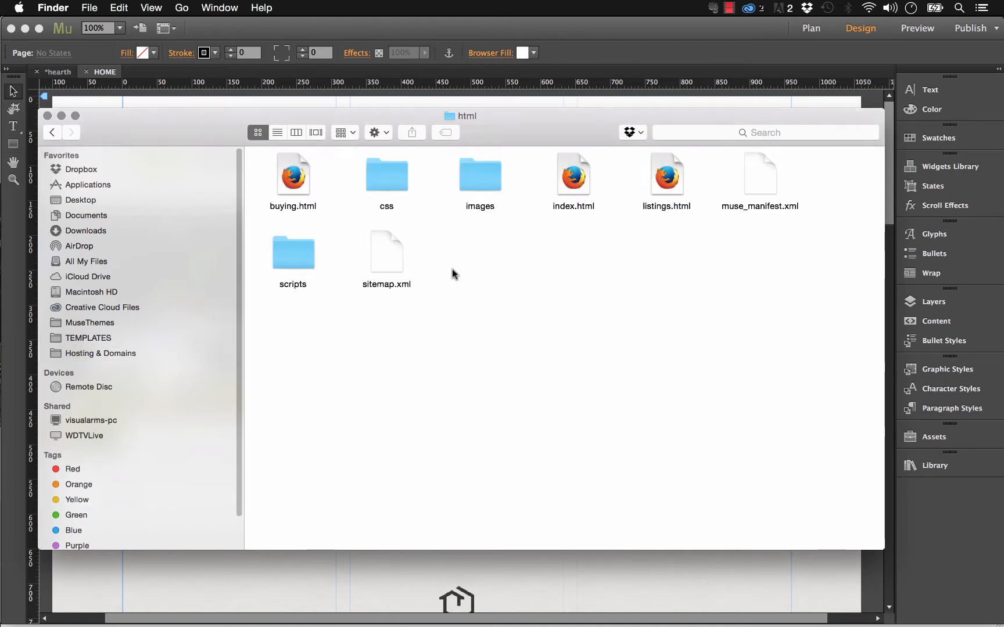
pyautogui.click(278, 133)
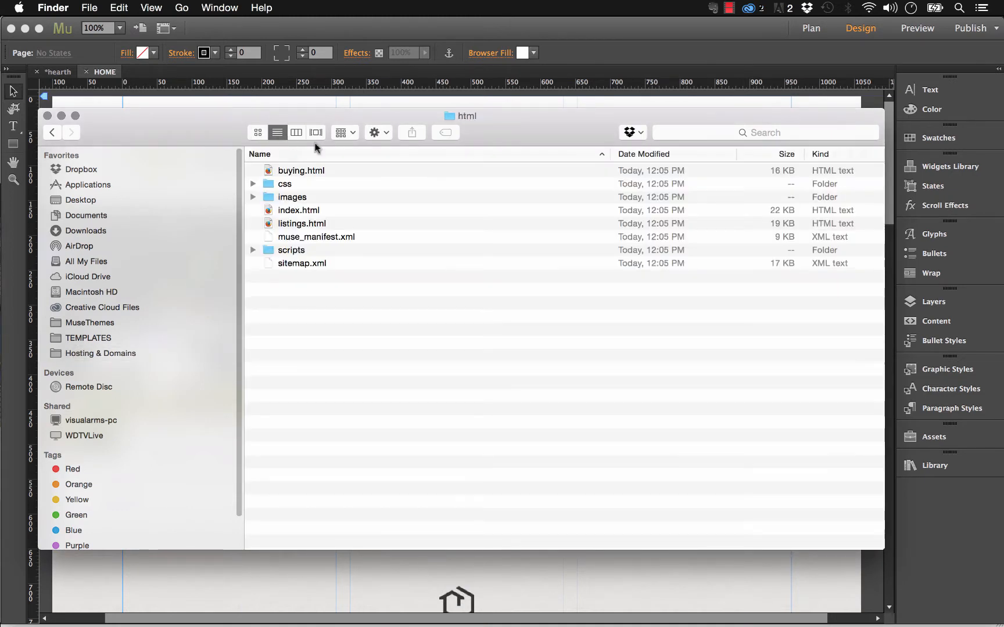
pyautogui.click(320, 161)
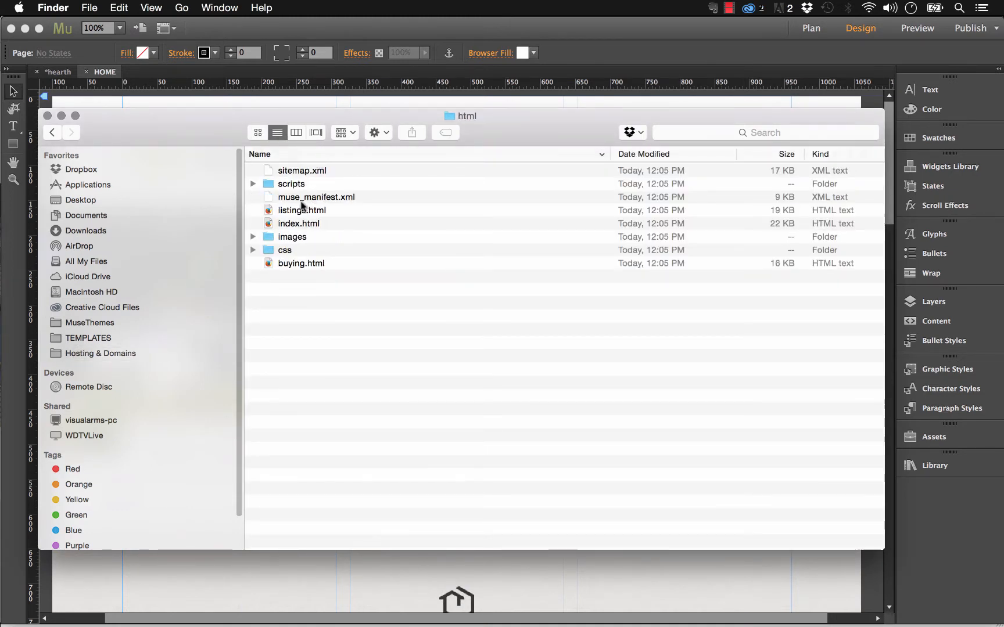
# Inspect the images folder's contents and the index.html file.
pyautogui.click(289, 237)
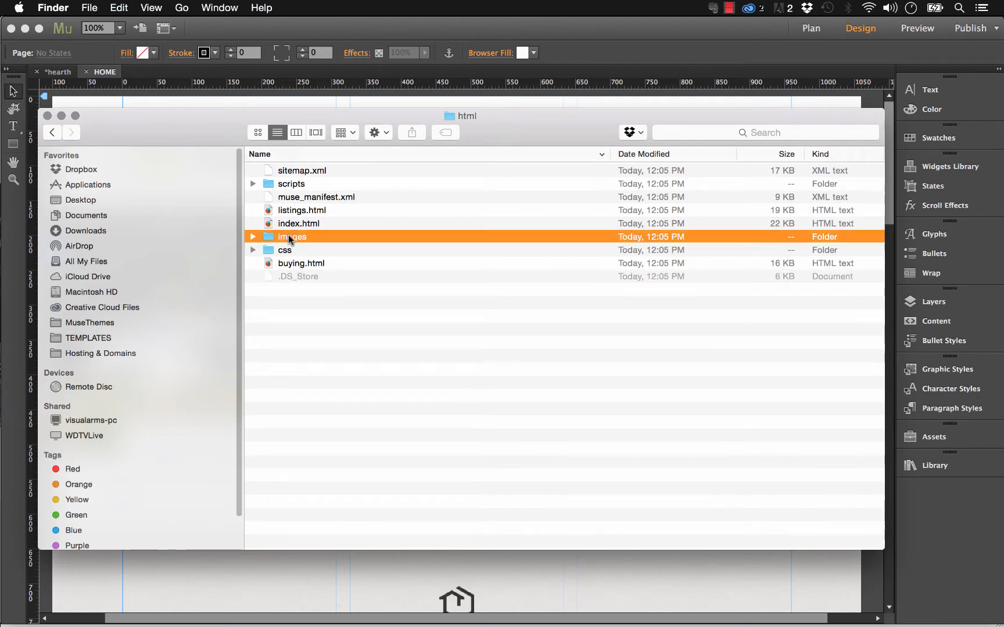
pyautogui.click(253, 237)
pyautogui.click(253, 237)
pyautogui.click(382, 307)
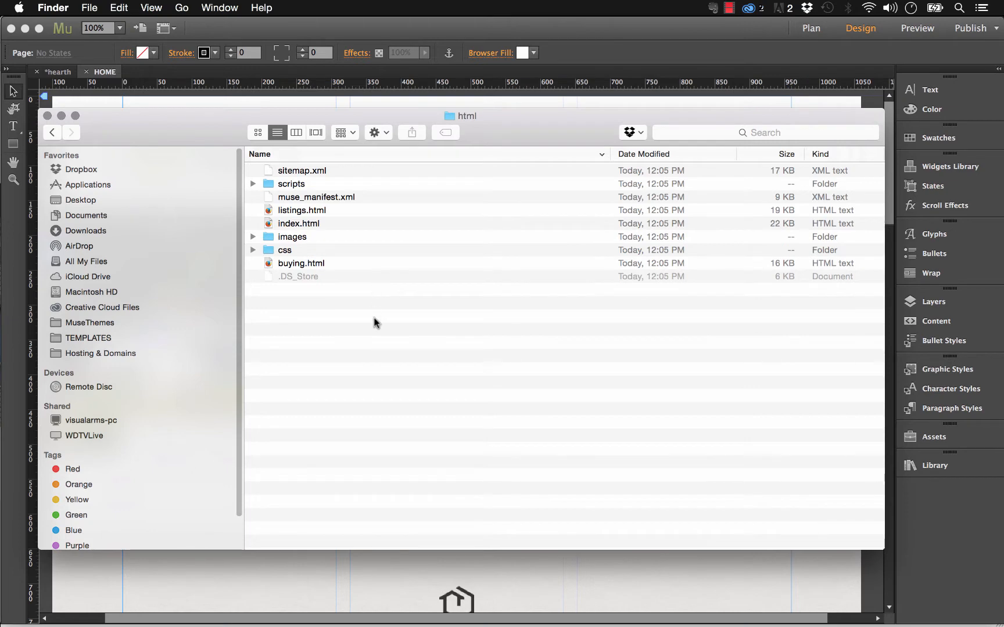
pyautogui.click(308, 225)
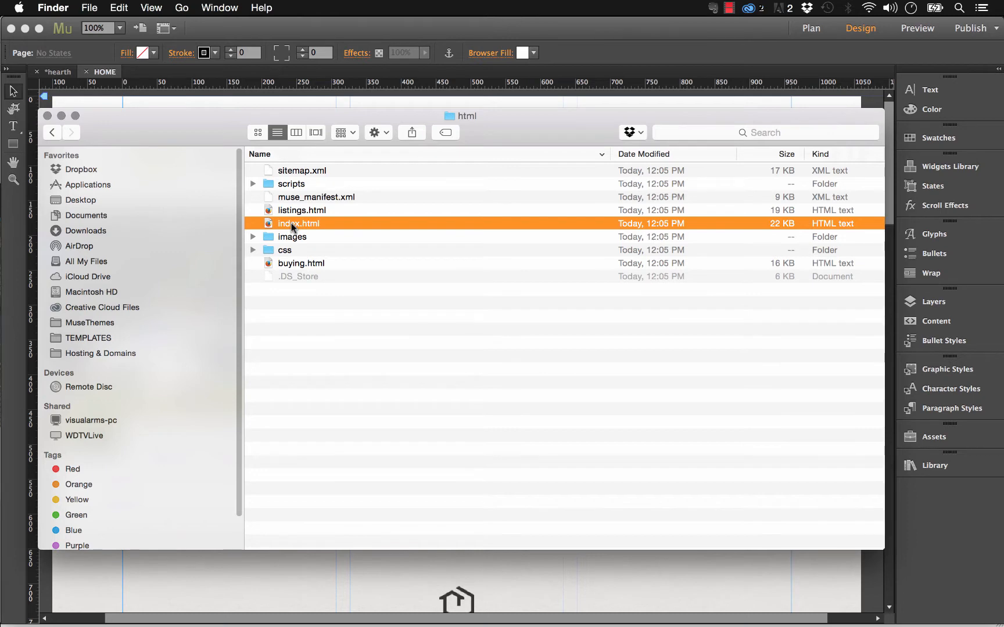
pyautogui.click(473, 413)
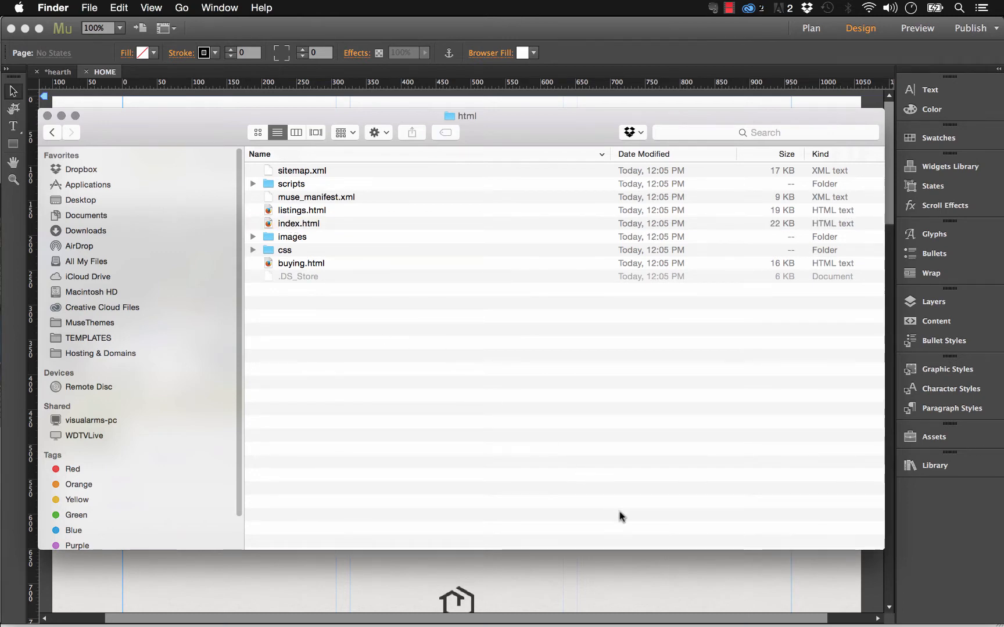
# Bring the FileZilla client forward, showing blank connection fields and no server.
pyautogui.moveTo(633, 619)
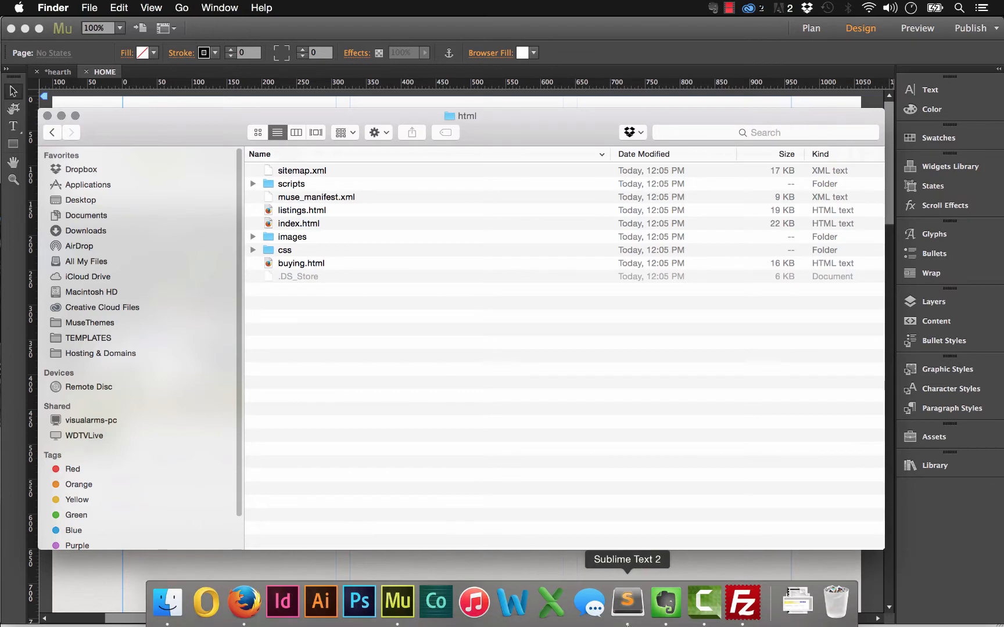
pyautogui.click(744, 614)
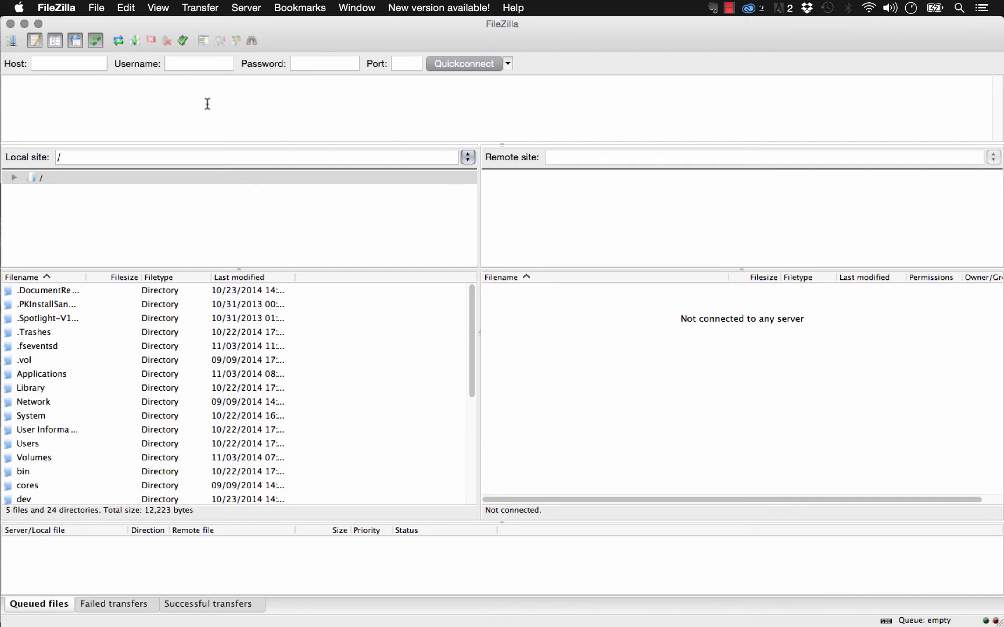
# In Firefox, check the FileZilla link on the Business Catalyst Help page and return.
pyautogui.moveTo(284, 626)
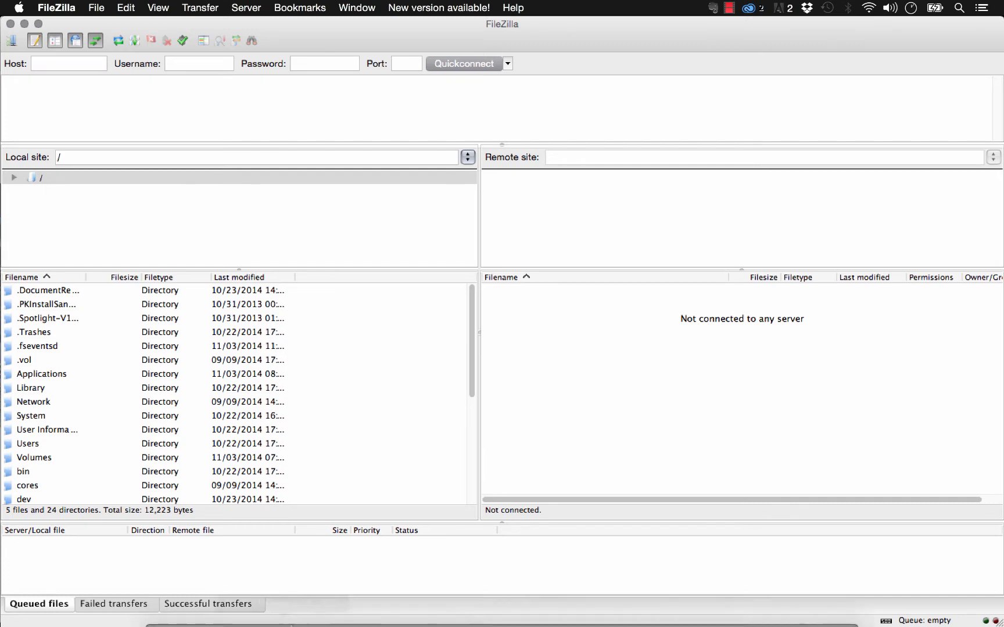
pyautogui.click(242, 617)
pyautogui.click(301, 35)
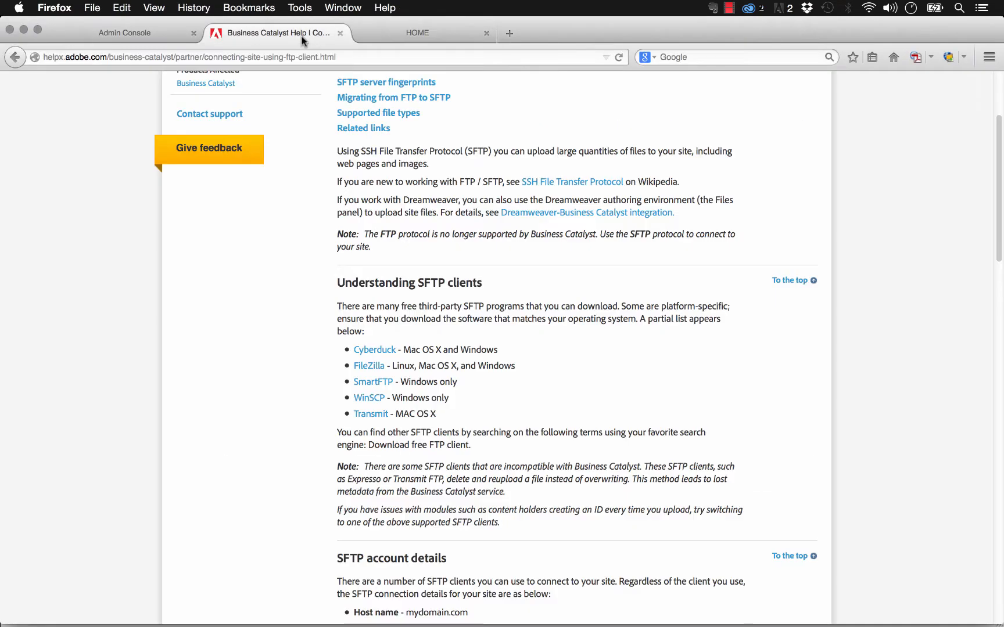
pyautogui.click(369, 365)
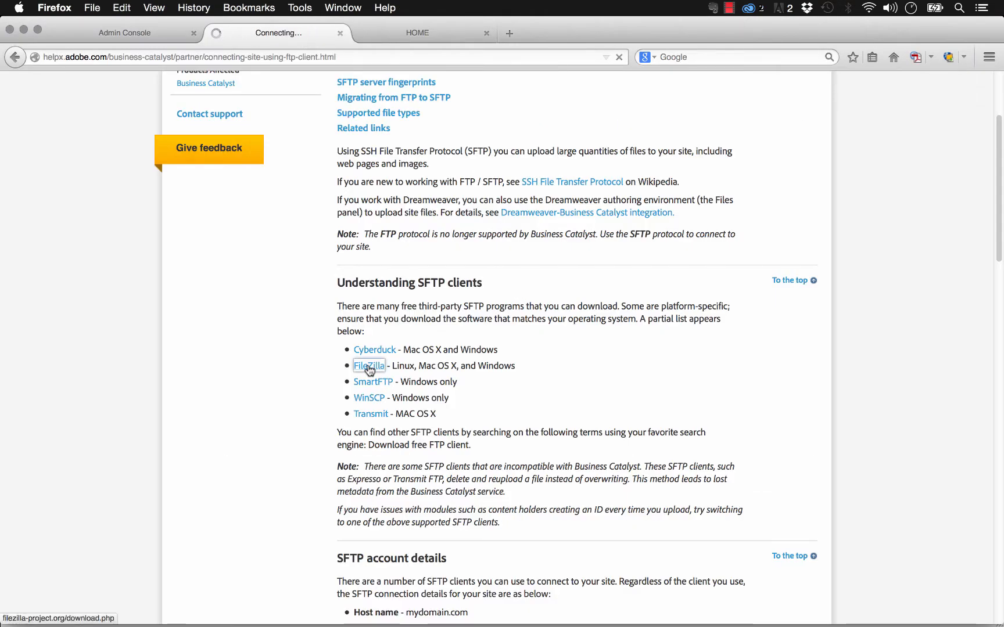
pyautogui.scroll(-3, 507, 344)
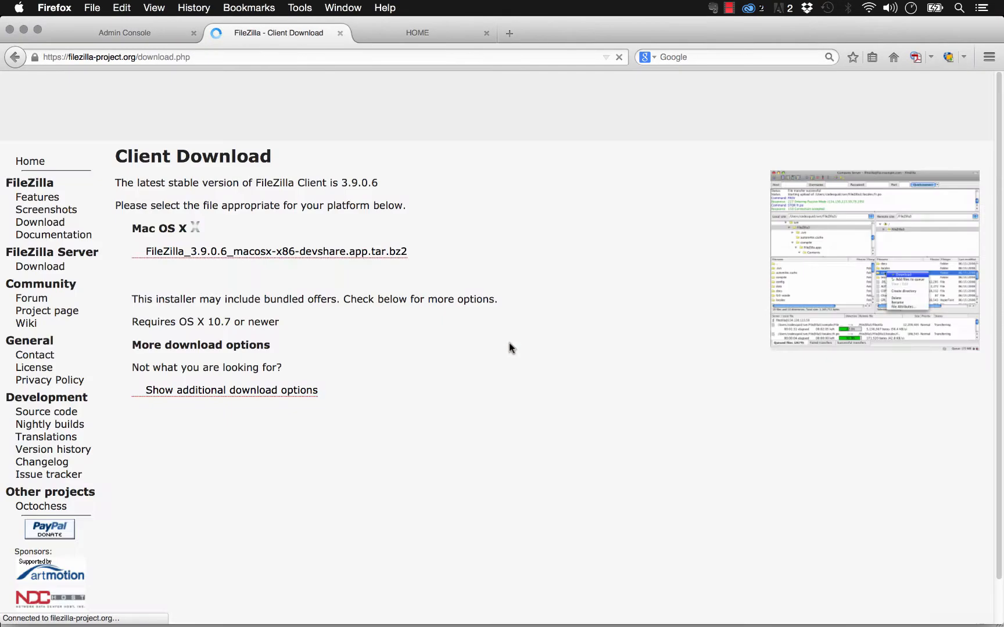
pyautogui.click(14, 56)
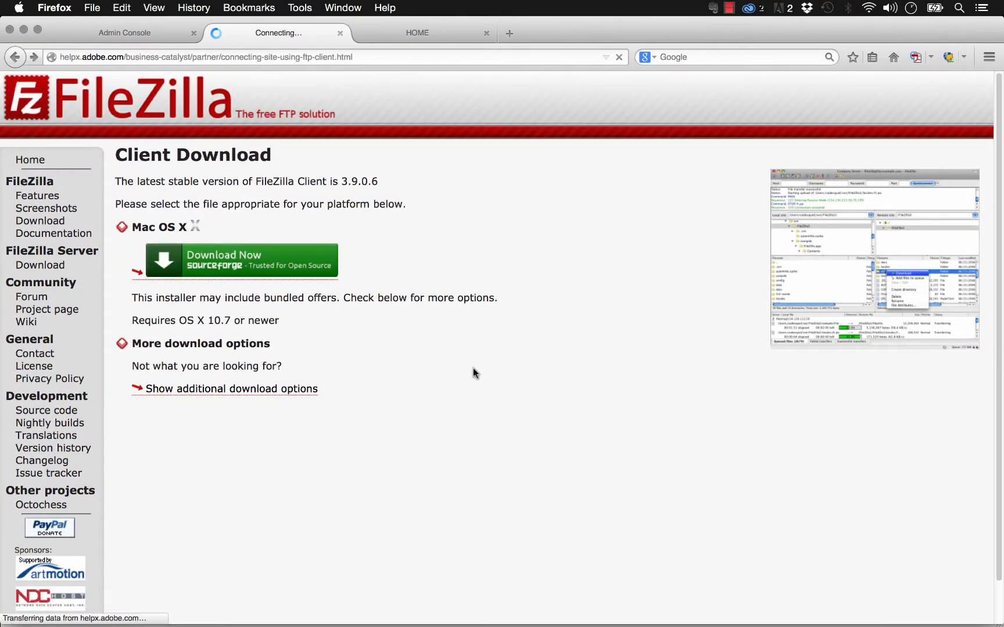
# Scroll to the SFTP account details, then go back to FileZilla's Host field.
pyautogui.scroll(-2, 403, 371)
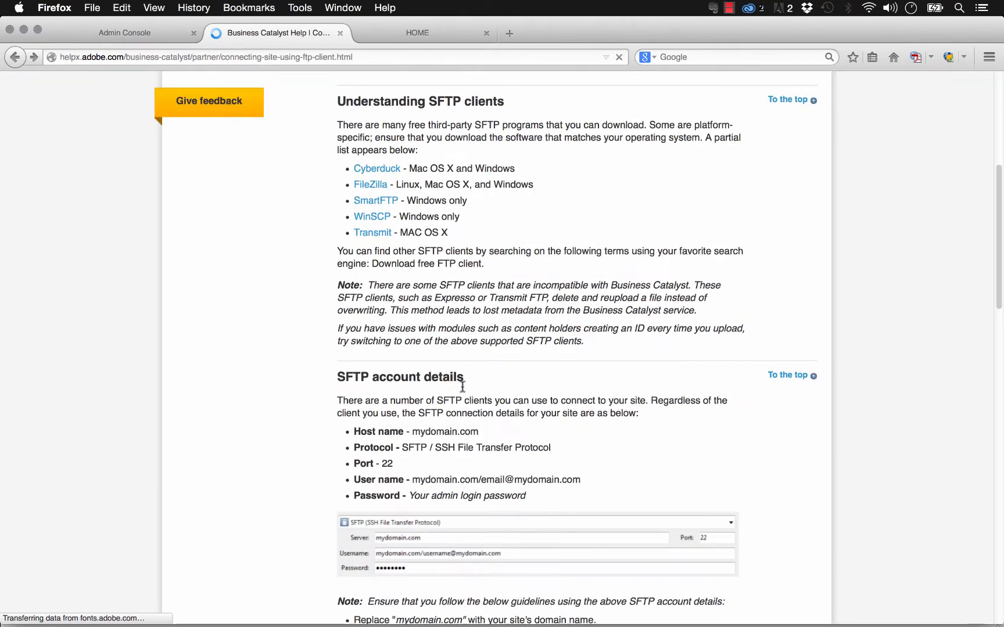
pyautogui.scroll(-3, 403, 356)
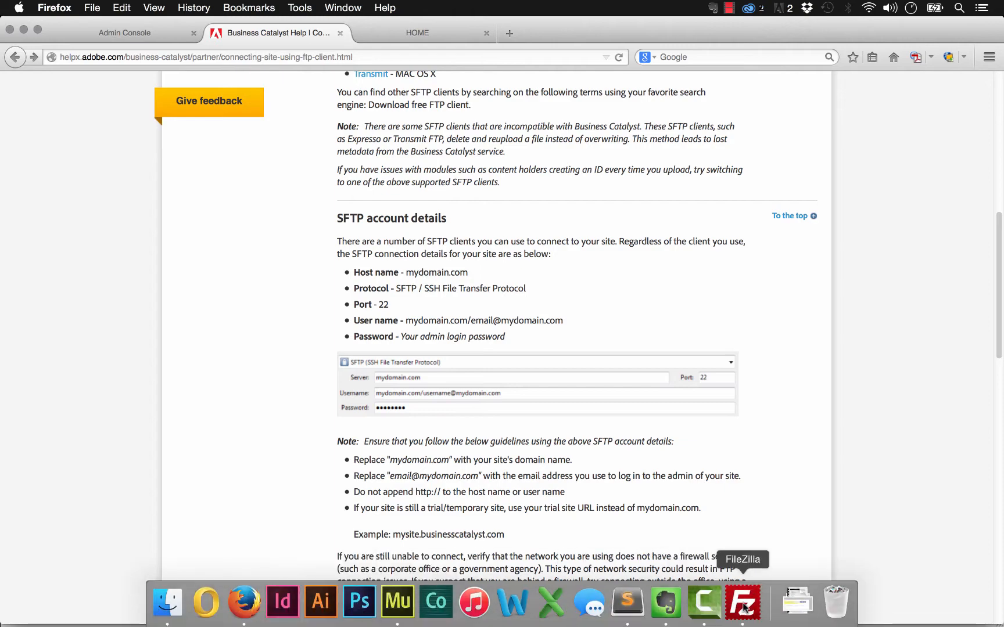
pyautogui.click(772, 600)
pyautogui.click(58, 64)
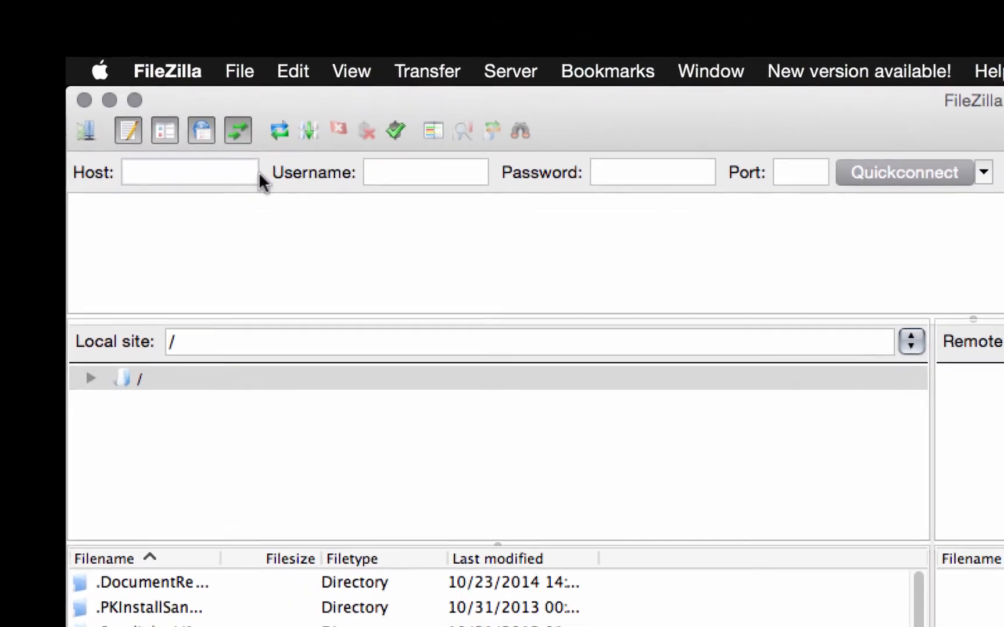
# Enter museexperts.com as the host, then switch to Firefox to check the username format.
pyautogui.write('museexperts.com')
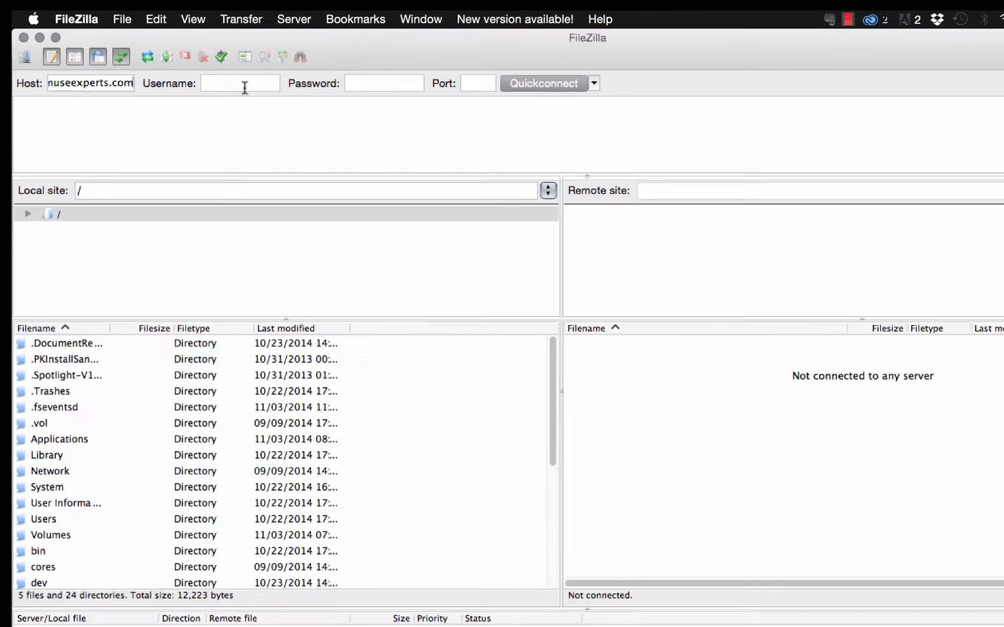
pyautogui.click(430, 175)
pyautogui.moveTo(321, 626)
pyautogui.click(242, 621)
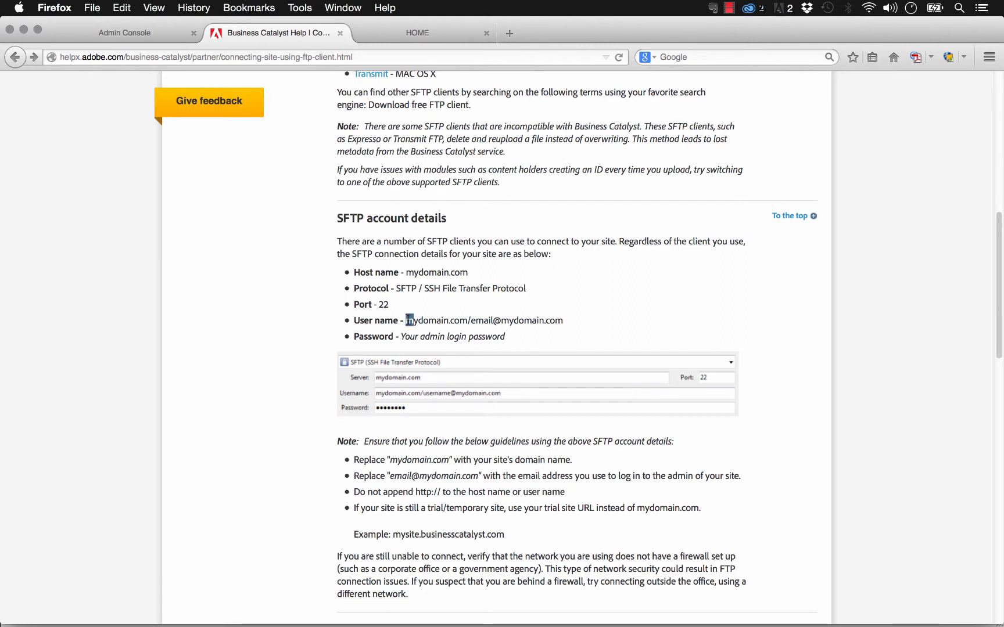
pyautogui.moveTo(406, 320); pyautogui.dragTo(472, 322)
pyautogui.click(478, 322)
pyautogui.moveTo(562, 321); pyautogui.dragTo(406, 319)
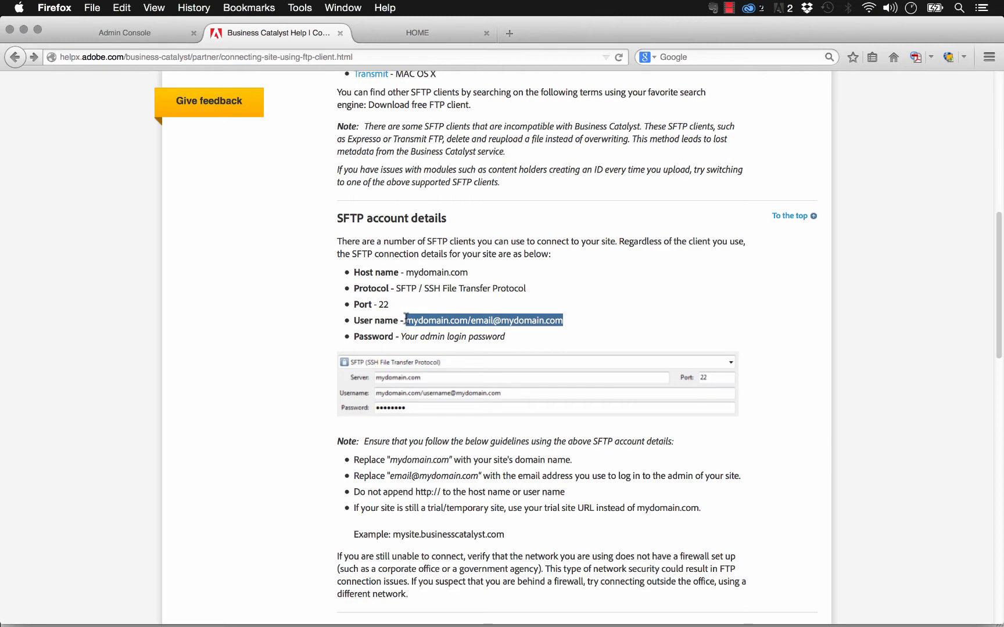
pyautogui.moveTo(563, 321); pyautogui.dragTo(468, 326)
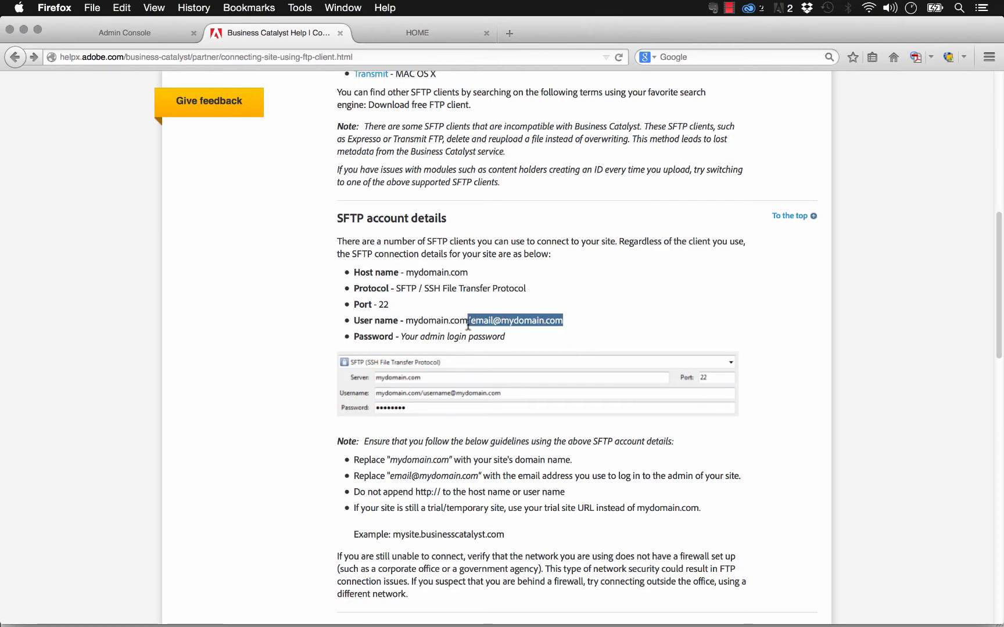
pyautogui.click(468, 324)
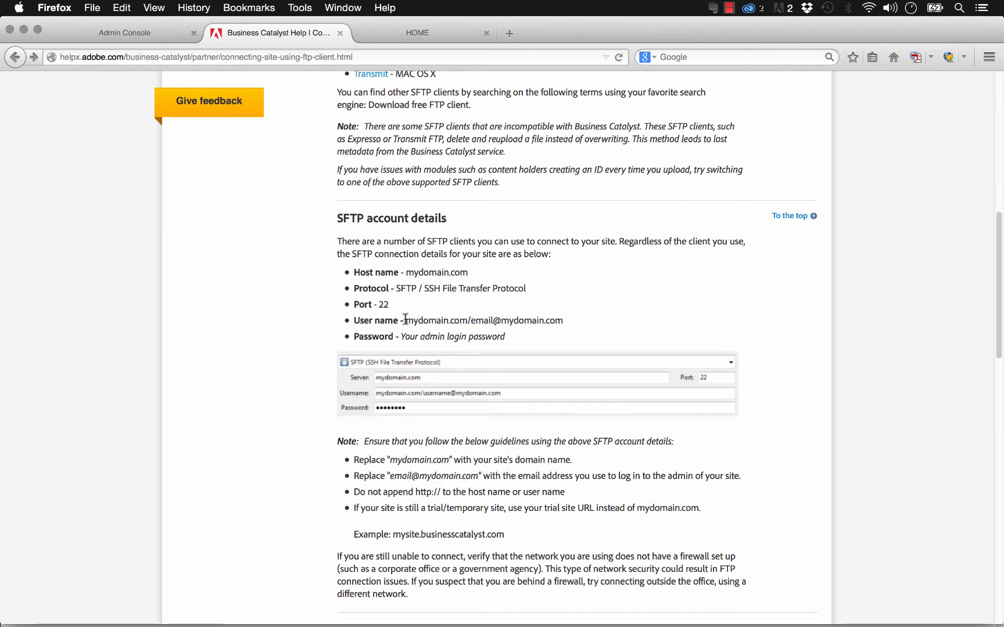
pyautogui.moveTo(796, 607)
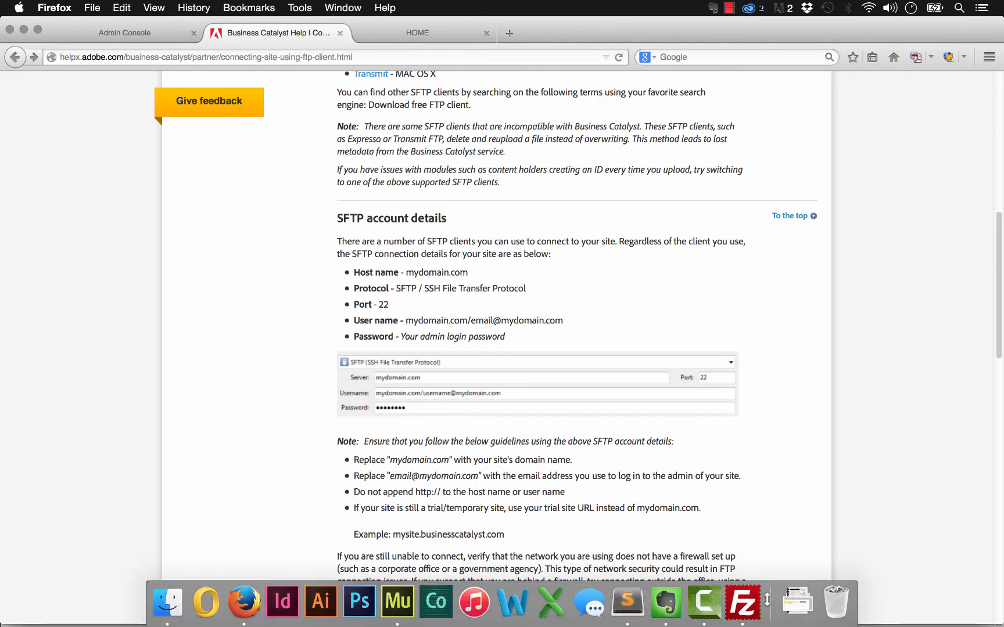
pyautogui.click(742, 601)
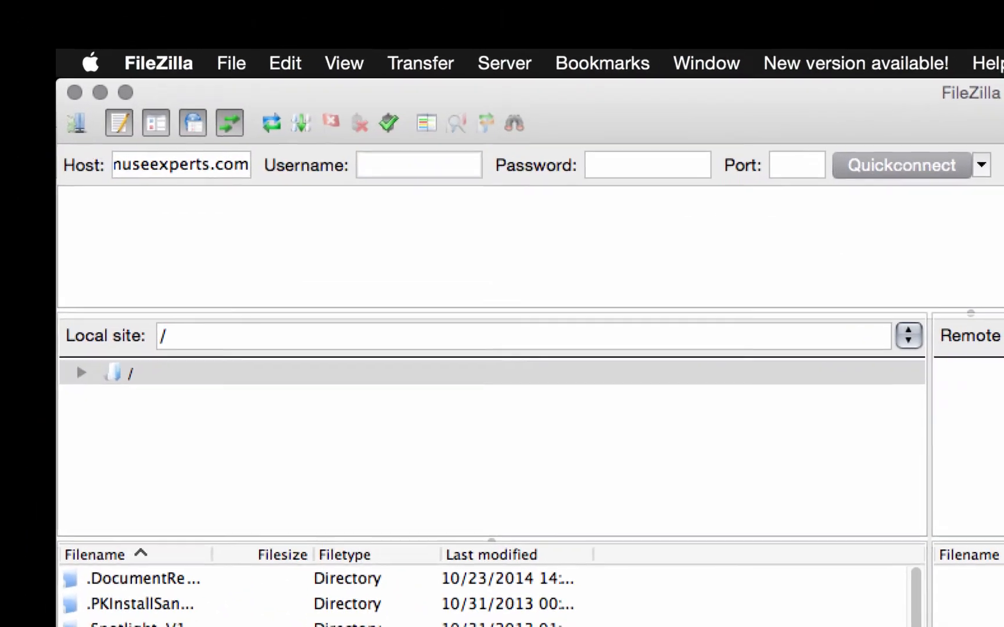
# Enter the username as museexperts.com/ plus the admin login e-mail, and type the account password.
pyautogui.write('musee')
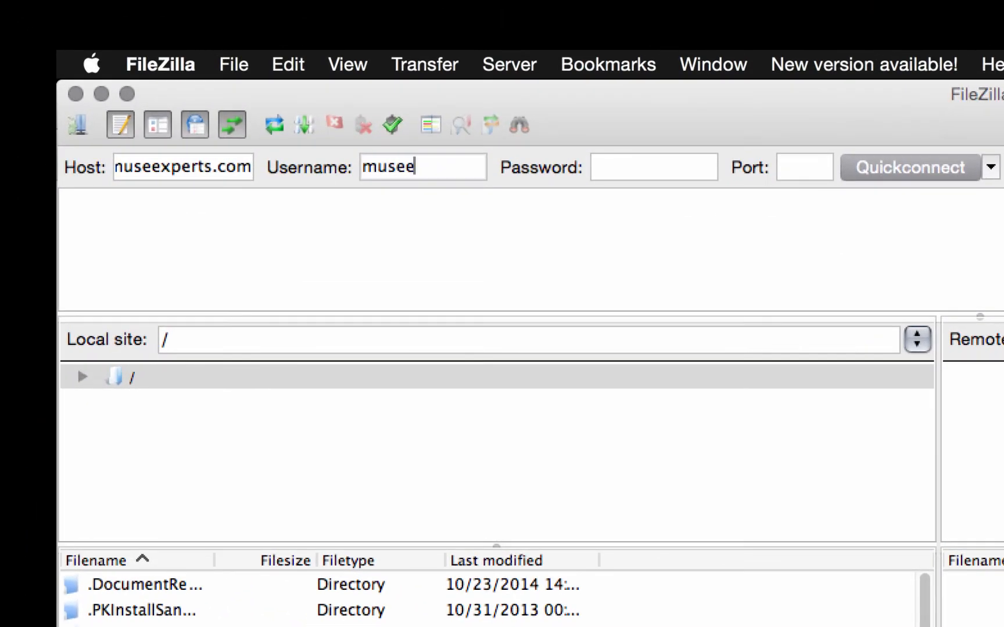
pyautogui.write('xperts.com/')
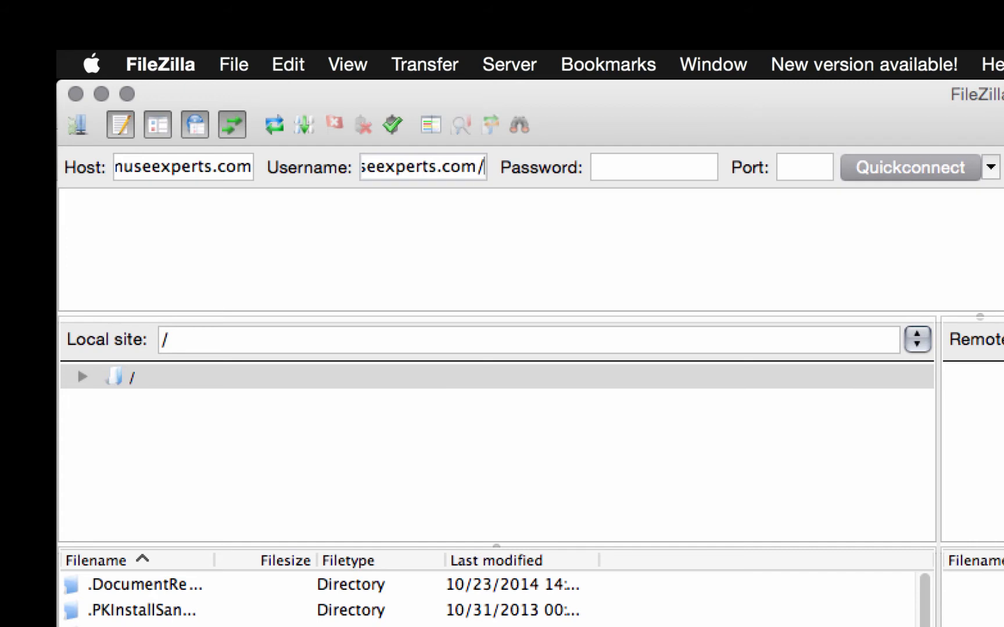
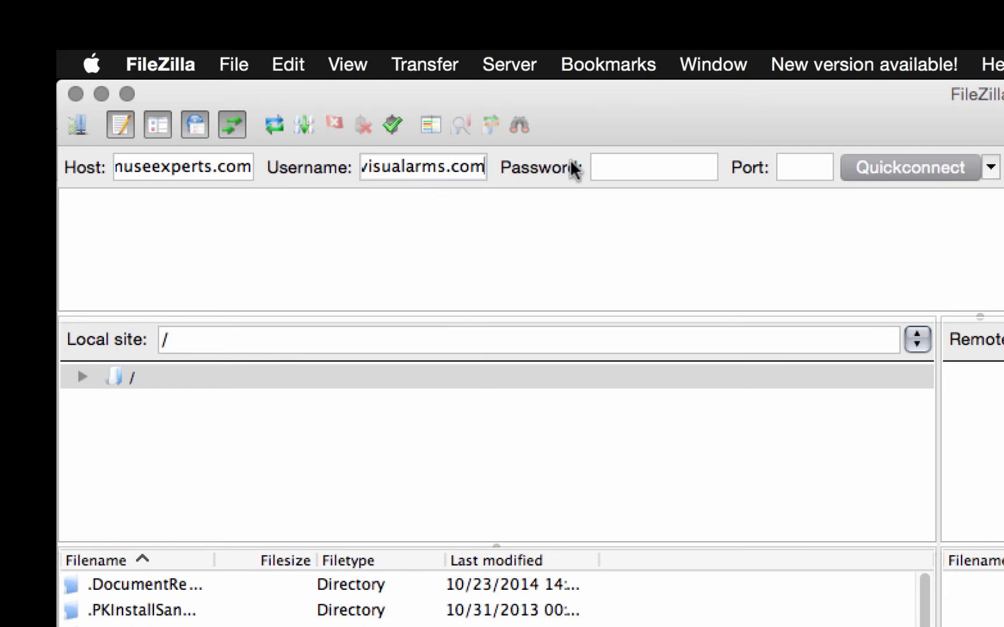
pyautogui.click(630, 169)
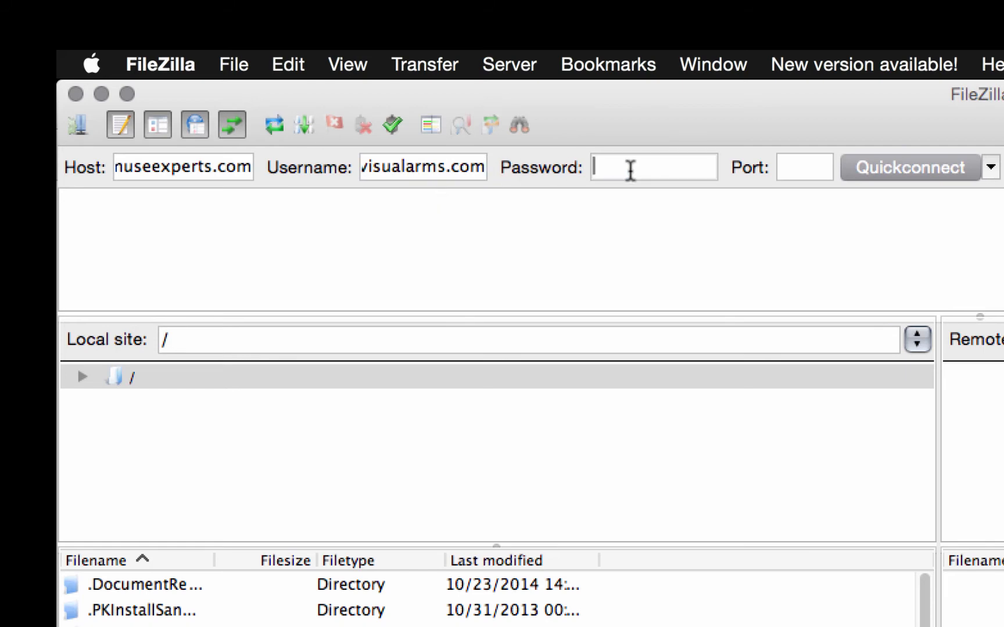
pyautogui.write('•••••••••')
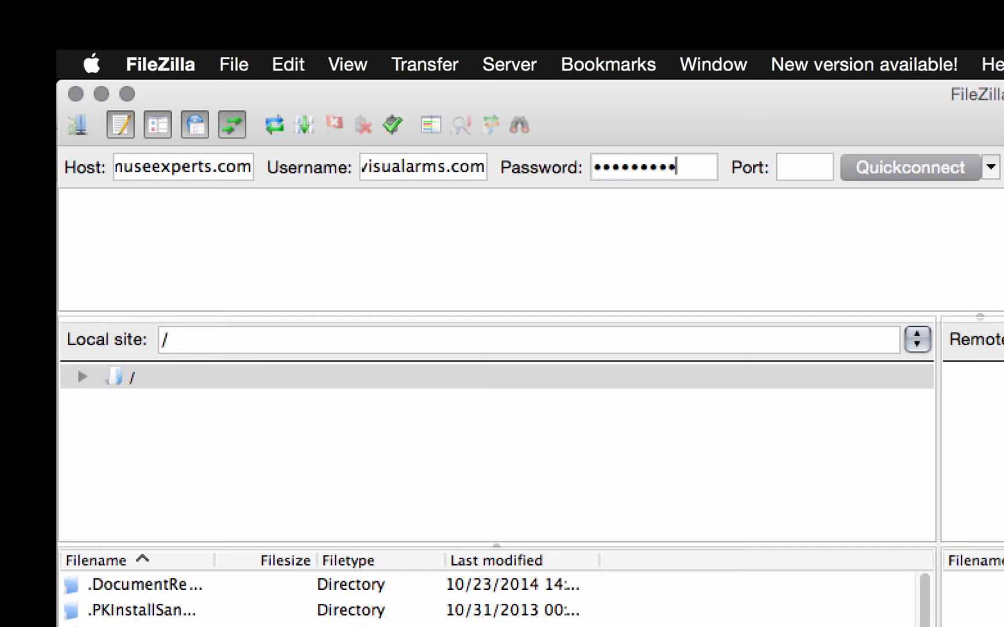
pyautogui.write('••')
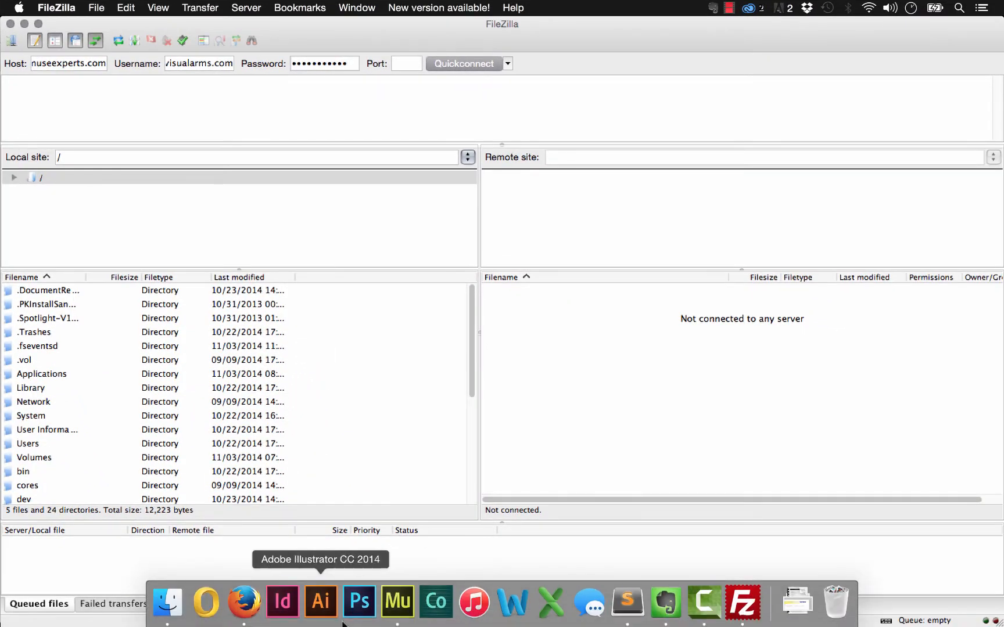
# Let the plain connection to museexperts.com time out, then select text in the Host field.
pyautogui.click(244, 606)
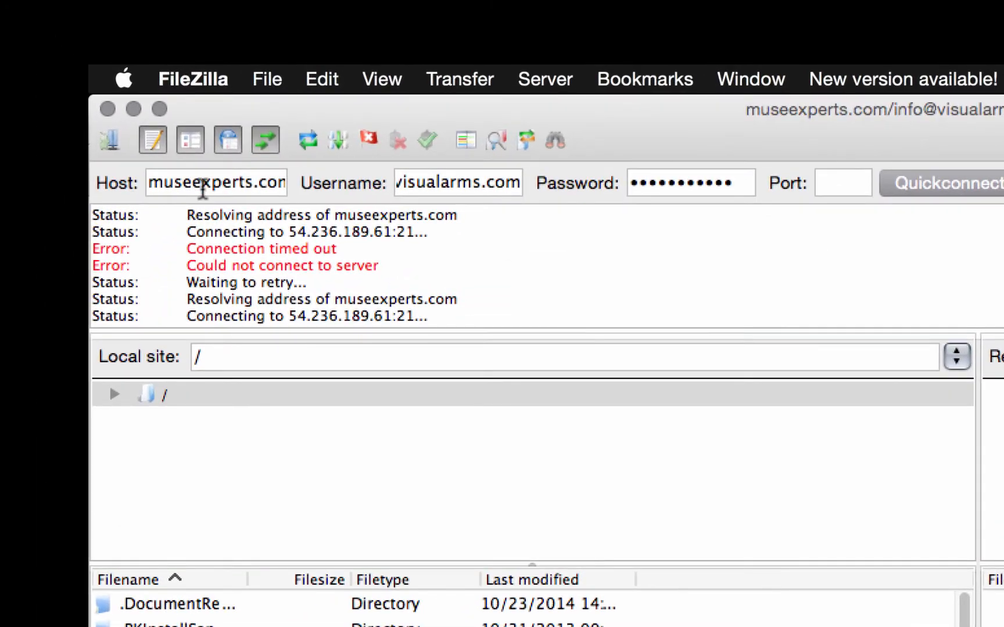
pyautogui.click(220, 185)
pyautogui.moveTo(252, 182); pyautogui.dragTo(94, 210)
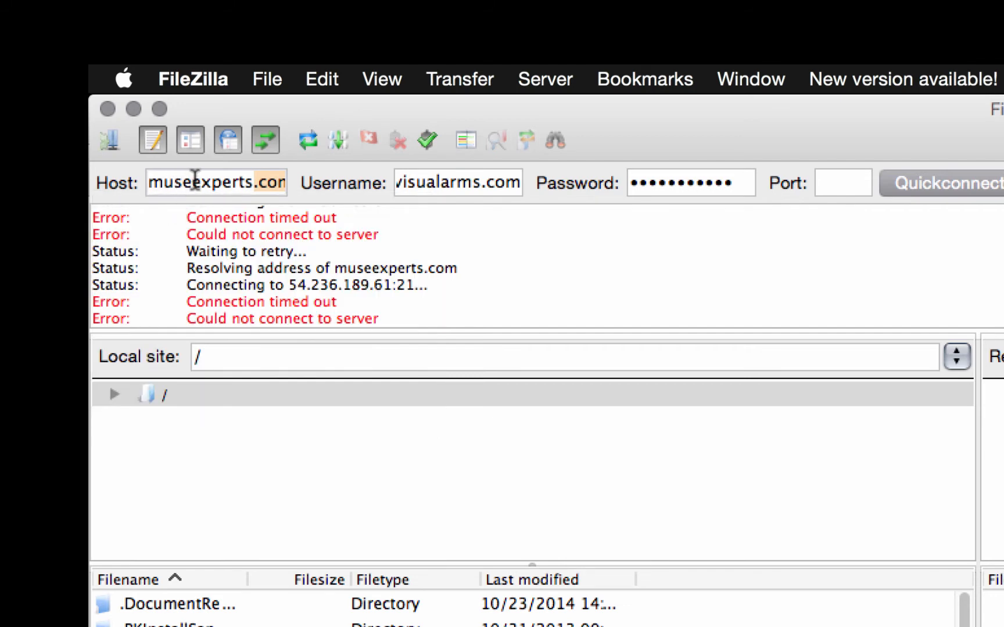
pyautogui.click(195, 180)
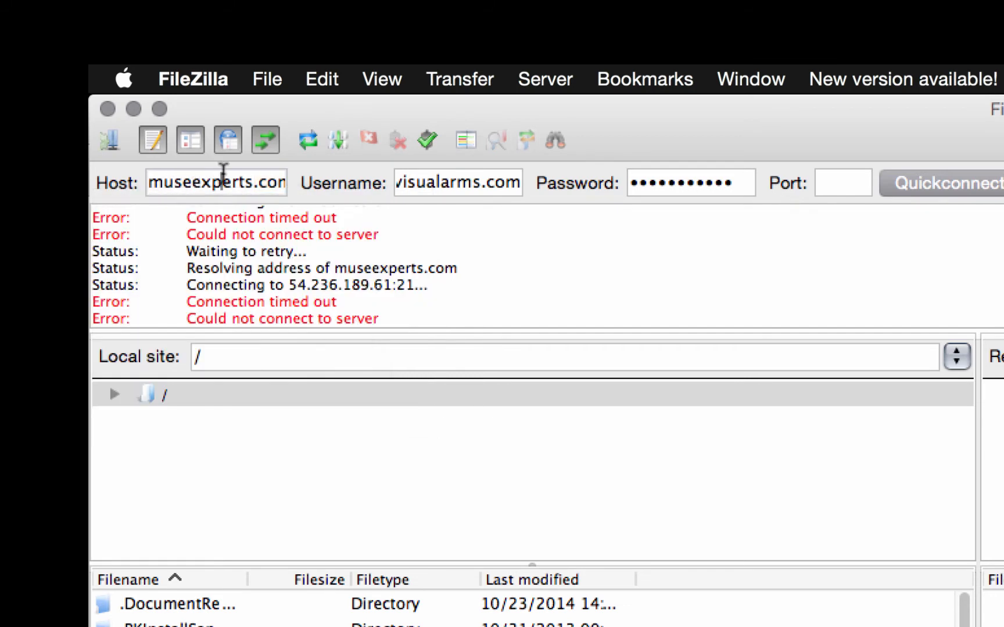
# Prefix the host with sftp://, reconnect, and always trust the server's host key.
pyautogui.moveTo(242, 174); pyautogui.dragTo(92, 184)
pyautogui.click(161, 186)
pyautogui.write('sft')
pyautogui.write('p://')
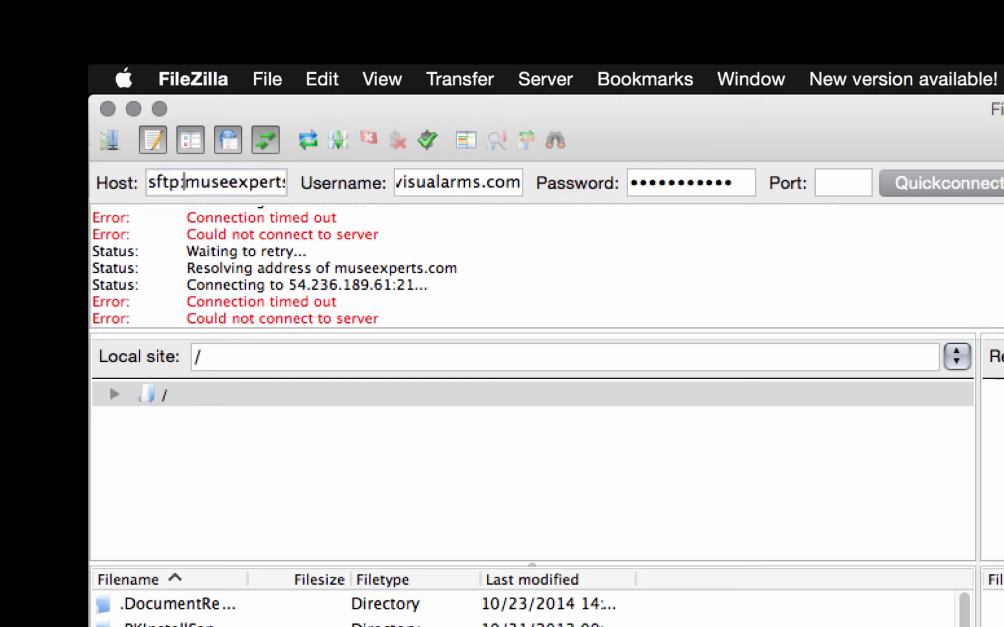
pyautogui.press('Return')
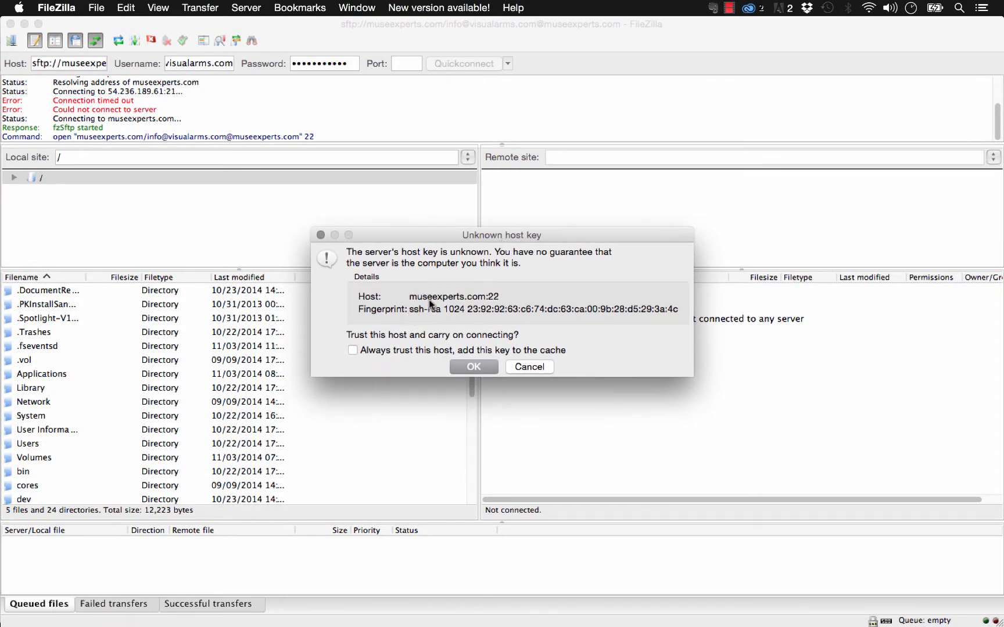
pyautogui.click(353, 350)
pyautogui.click(473, 367)
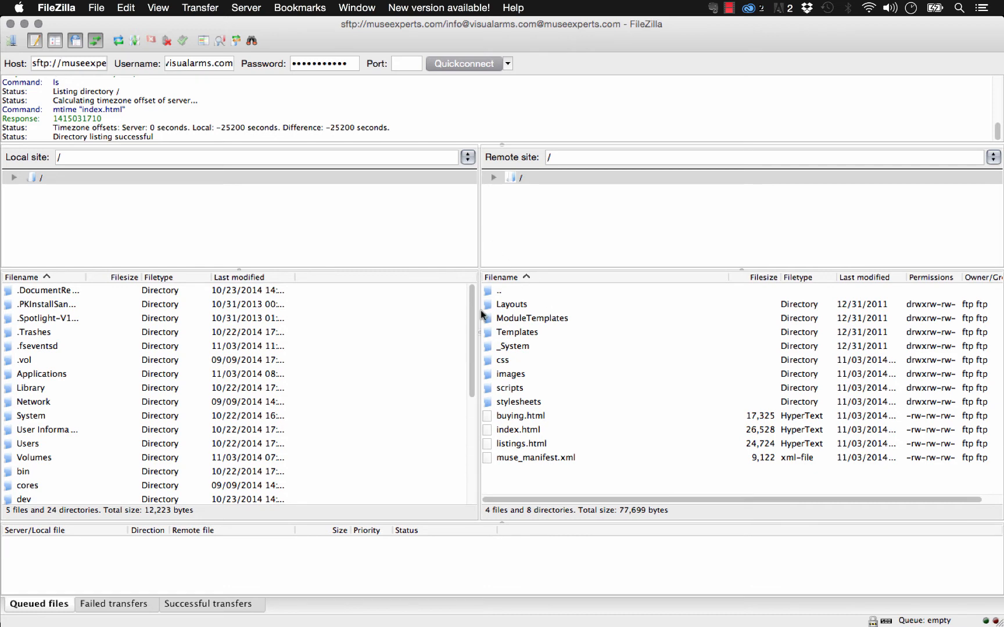
# Look over the remote root's css, images and stylesheets folders.
pyautogui.click(508, 363)
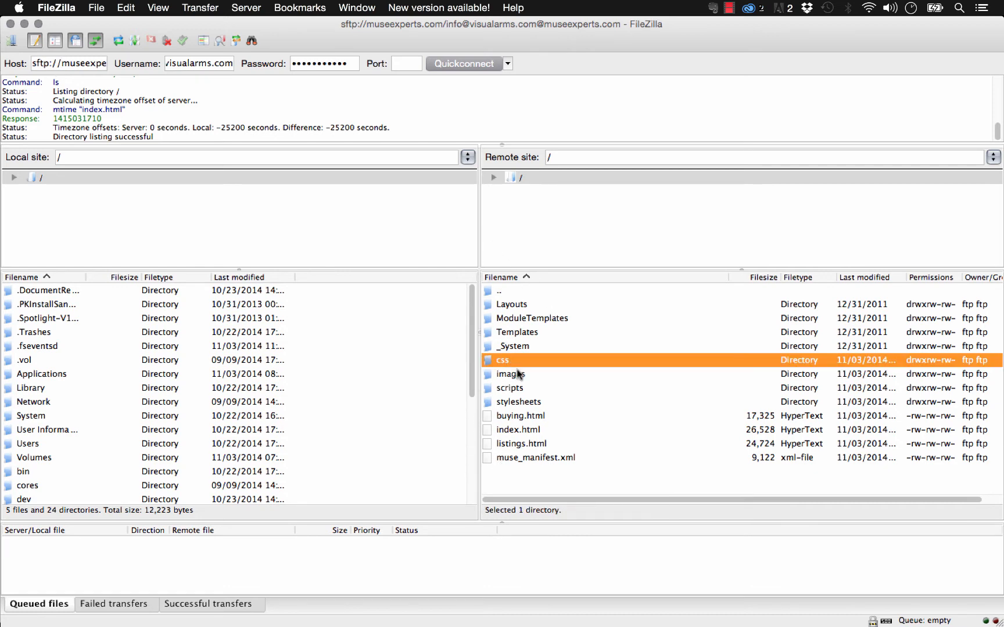
pyautogui.click(509, 375)
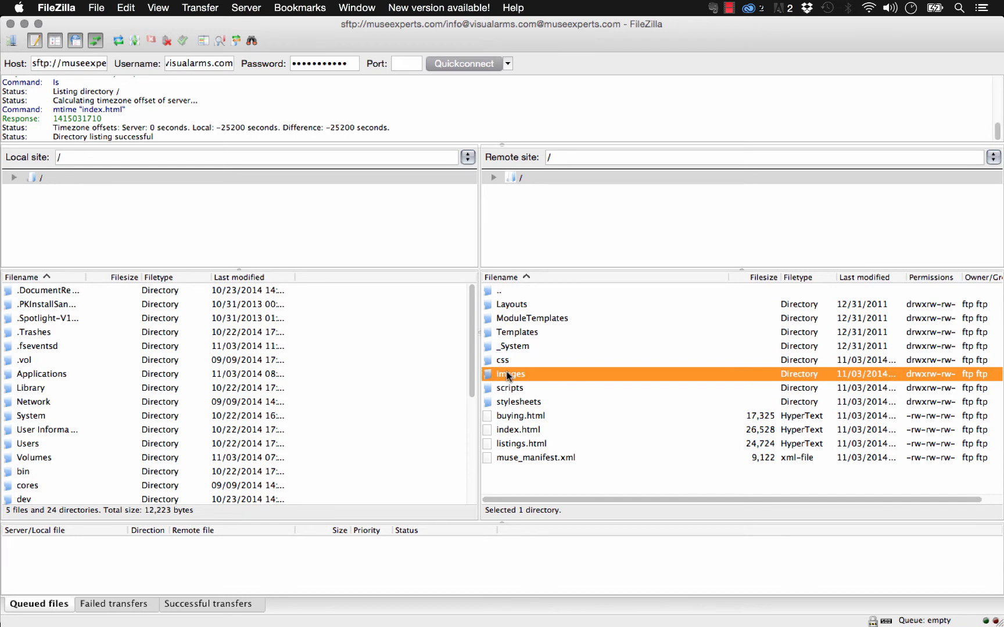
pyautogui.click(531, 404)
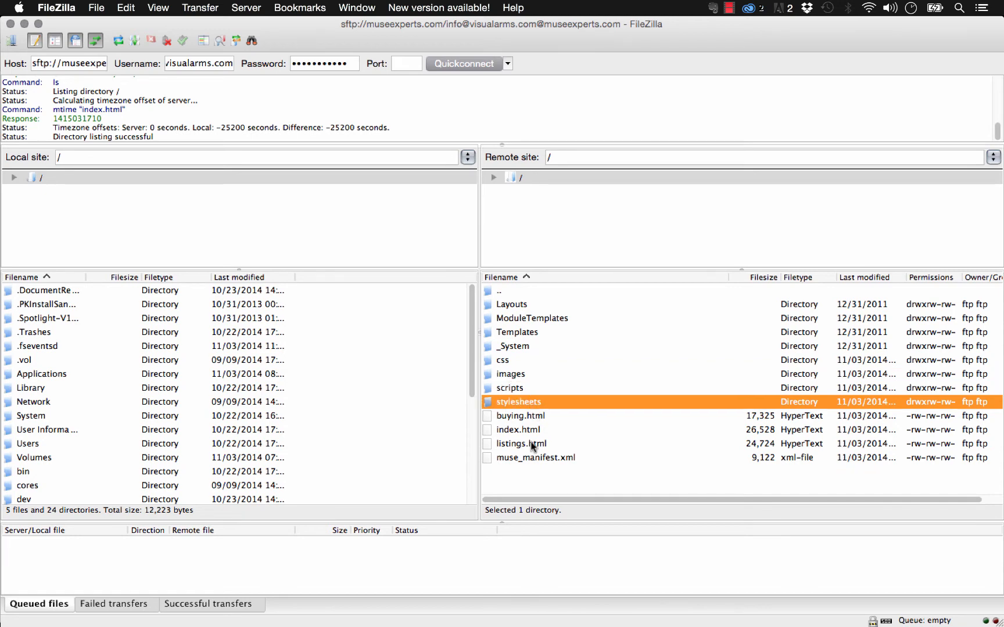
pyautogui.click(530, 474)
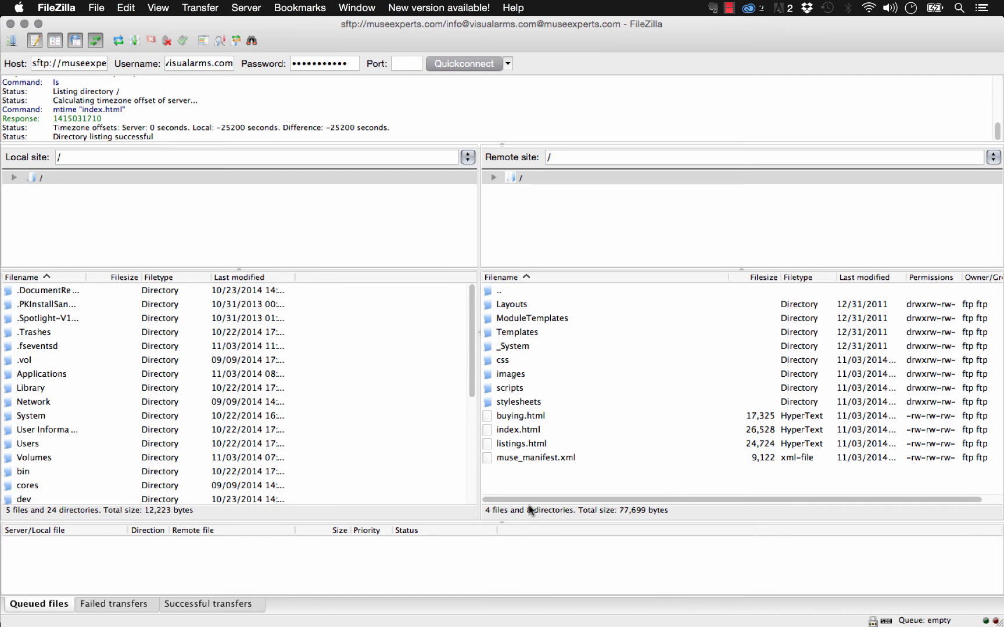
# Create a 'testsite' directory at the server root and open it.
pyautogui.rightClick(511, 478)
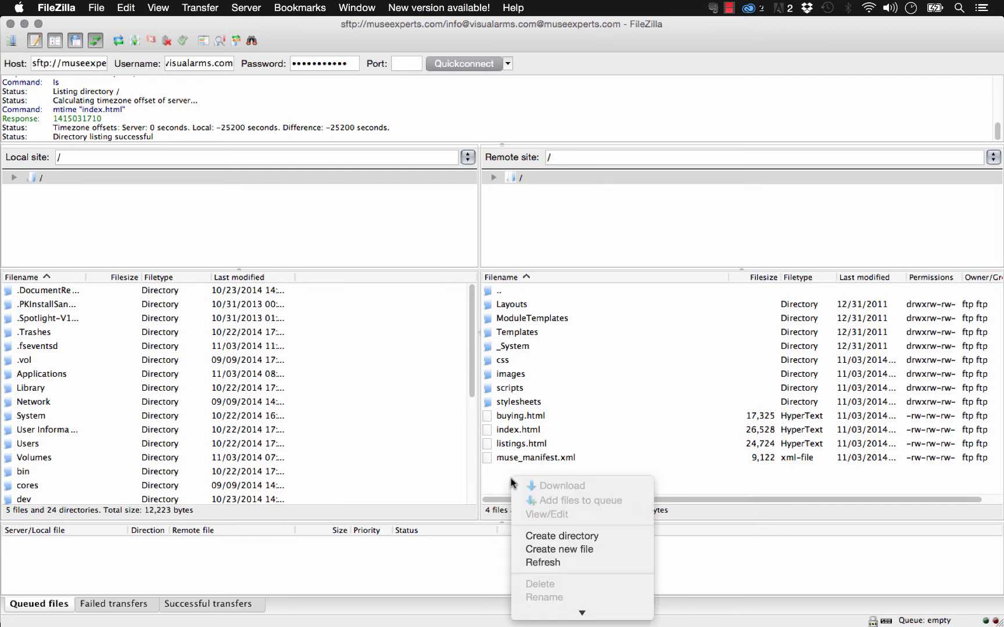
pyautogui.click(573, 537)
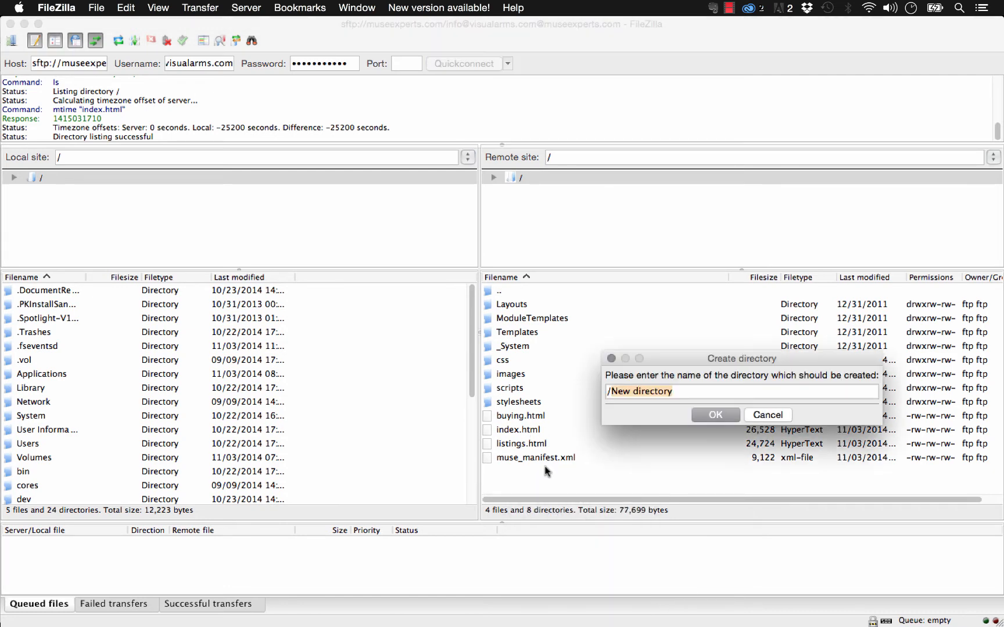
pyautogui.click(649, 396)
pyautogui.moveTo(692, 391); pyautogui.dragTo(613, 392)
pyautogui.write('testsite')
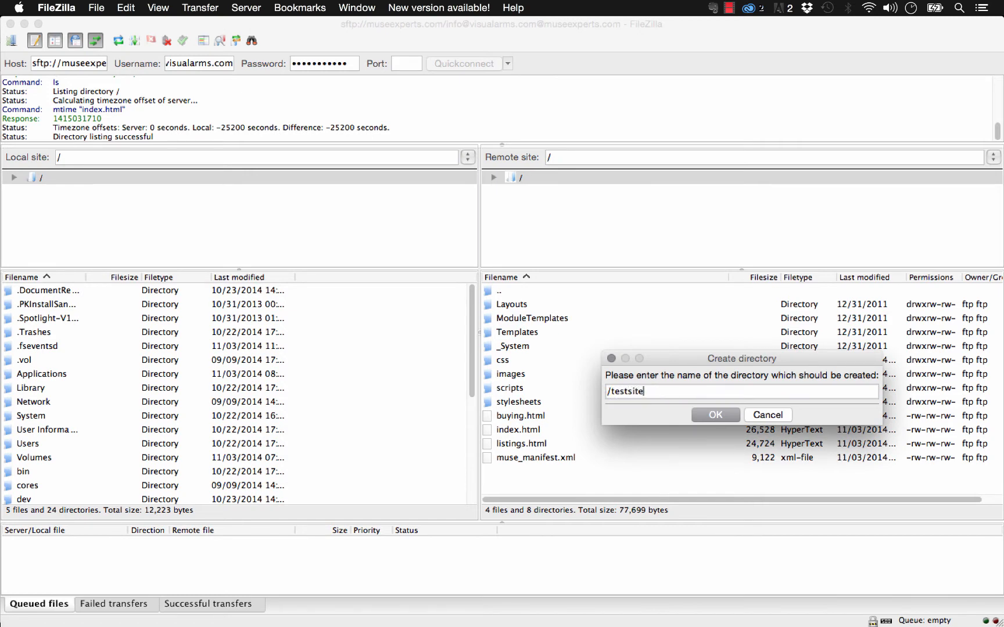
pyautogui.click(701, 416)
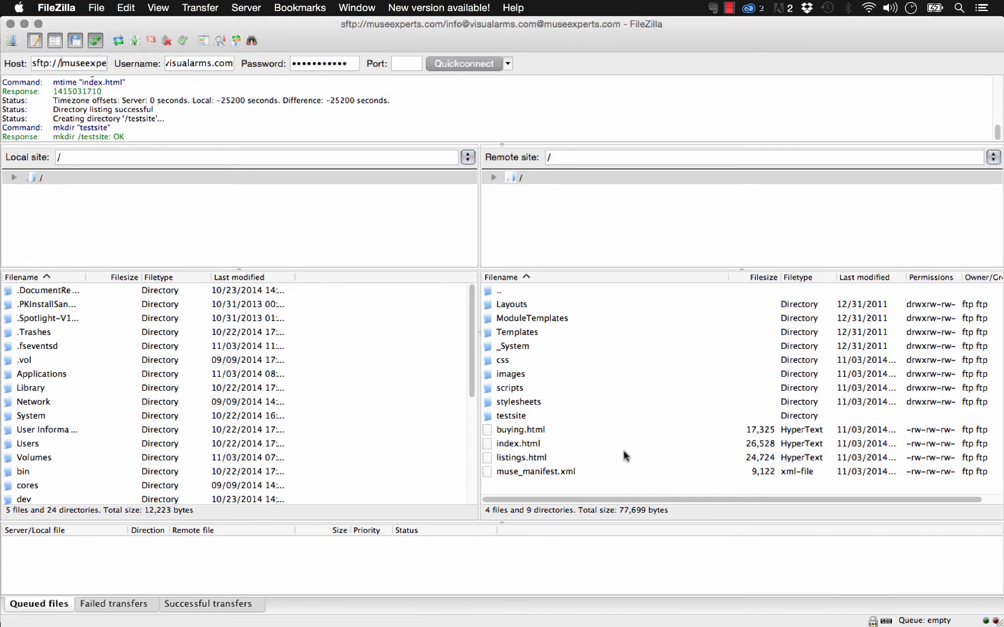
pyautogui.doubleClick(511, 415)
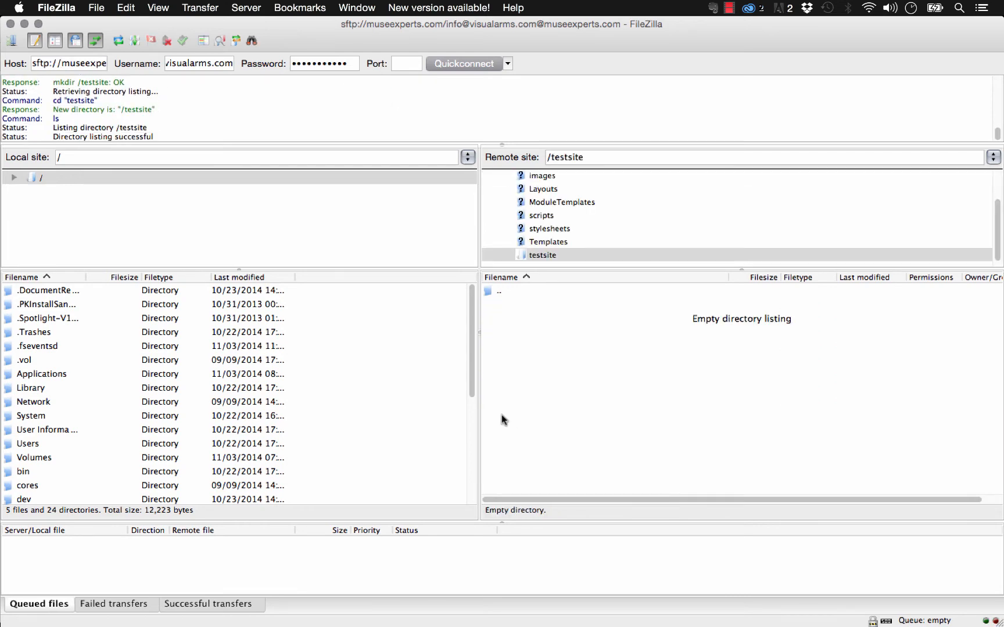
# Drag all exported html files and folders from Finder into the remote testsite folder.
pyautogui.click(168, 604)
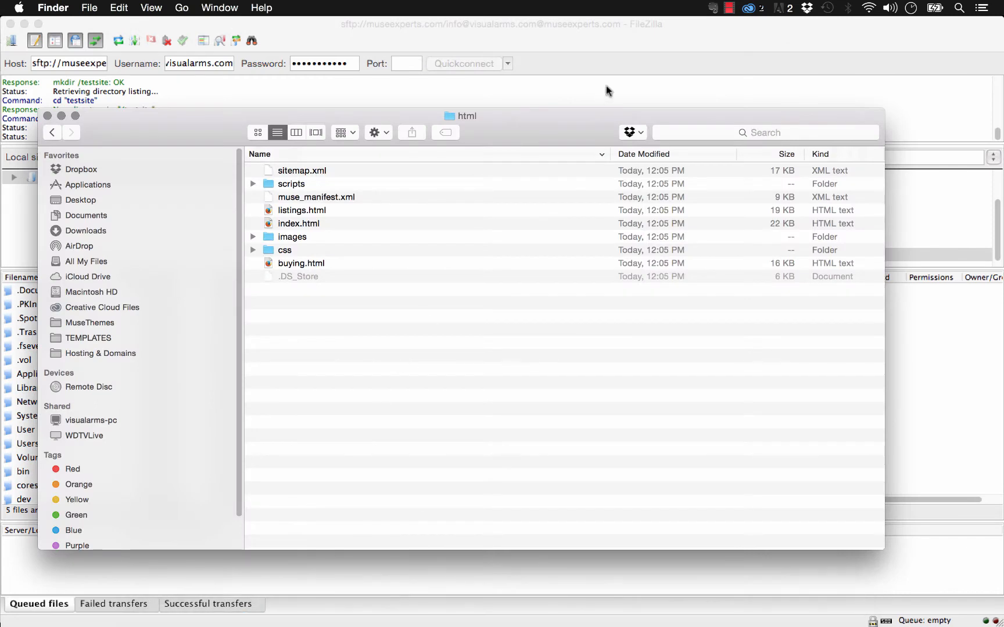
pyautogui.moveTo(566, 137); pyautogui.dragTo(533, 207)
pyautogui.moveTo(846, 181); pyautogui.dragTo(453, 105)
pyautogui.moveTo(256, 287); pyautogui.dragTo(527, 358)
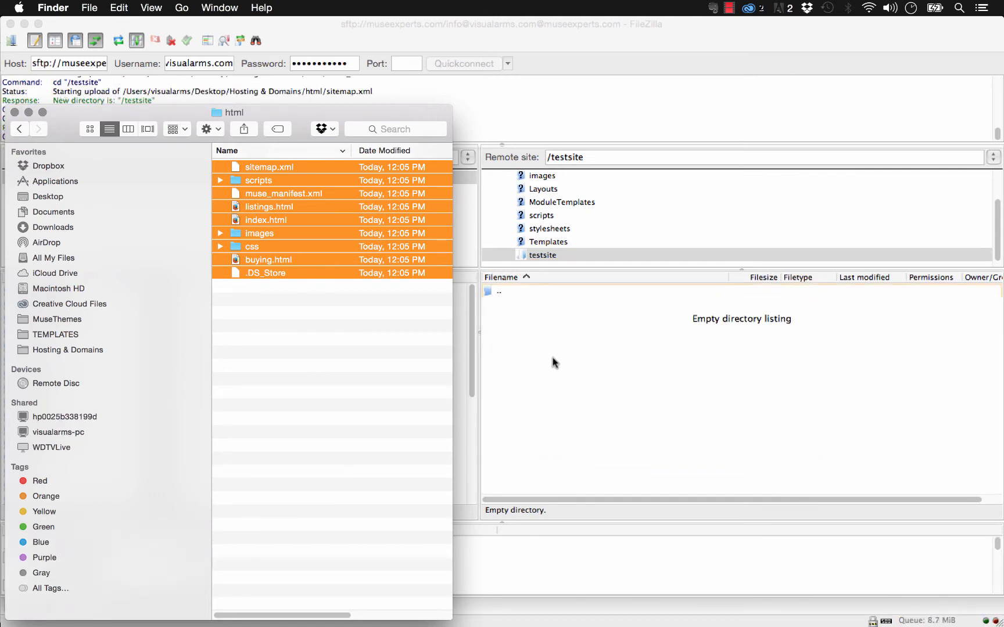
pyautogui.click(570, 386)
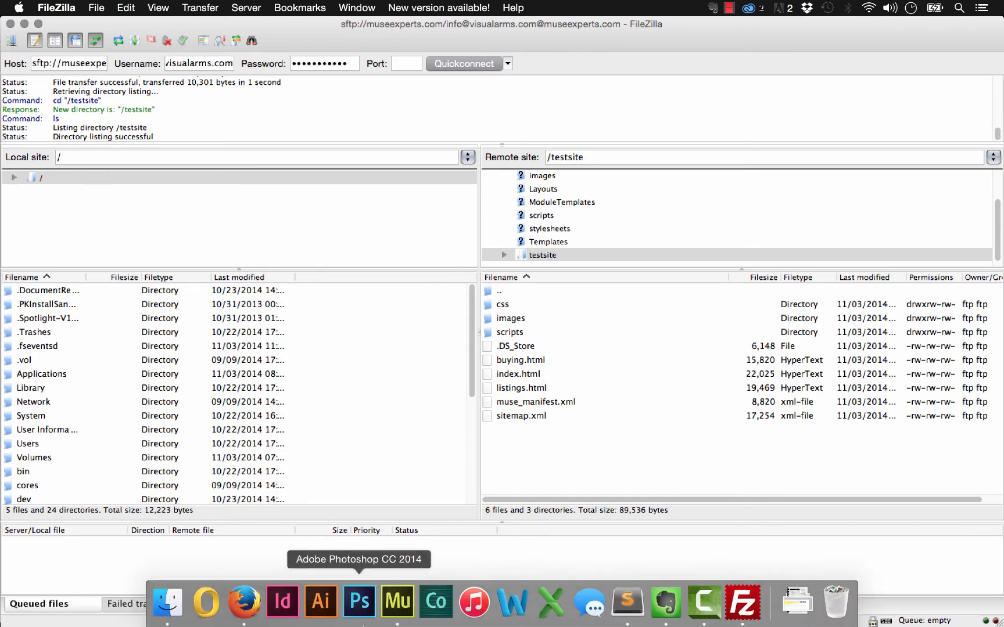
pyautogui.click(240, 601)
pyautogui.click(419, 29)
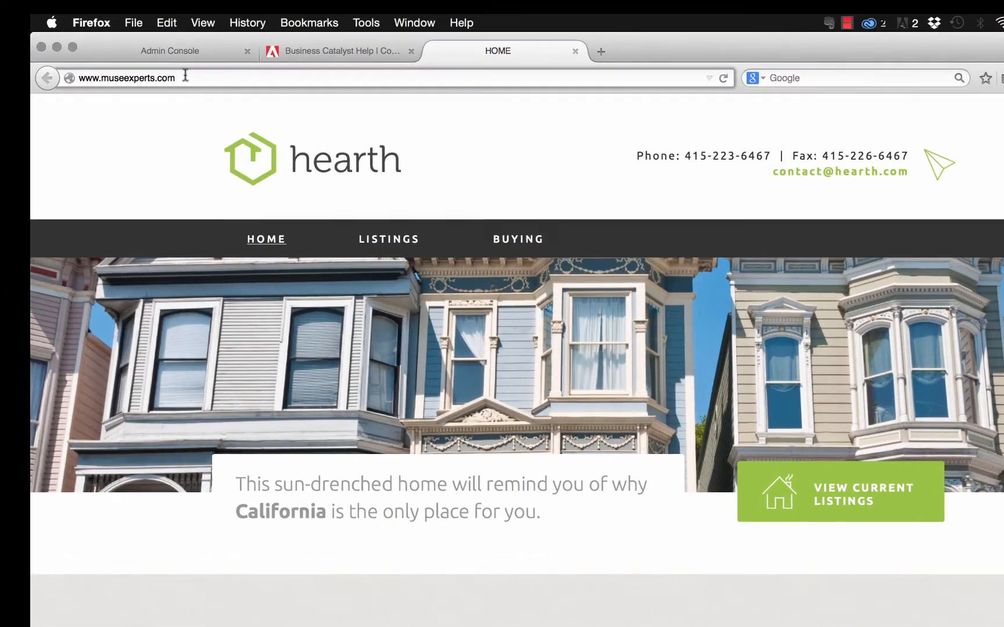
pyautogui.click(185, 76)
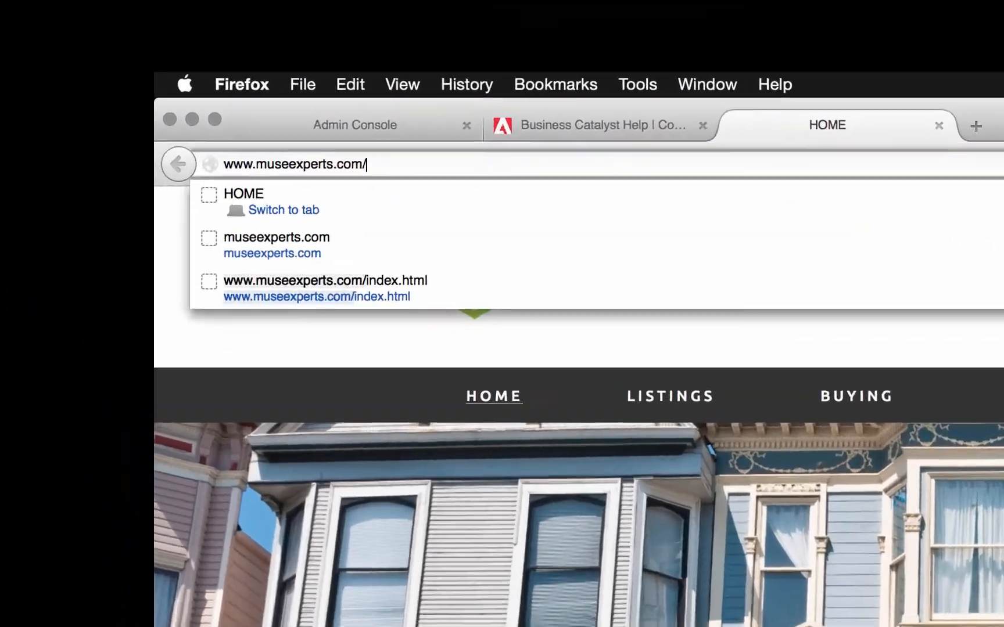
pyautogui.write('/testsite')
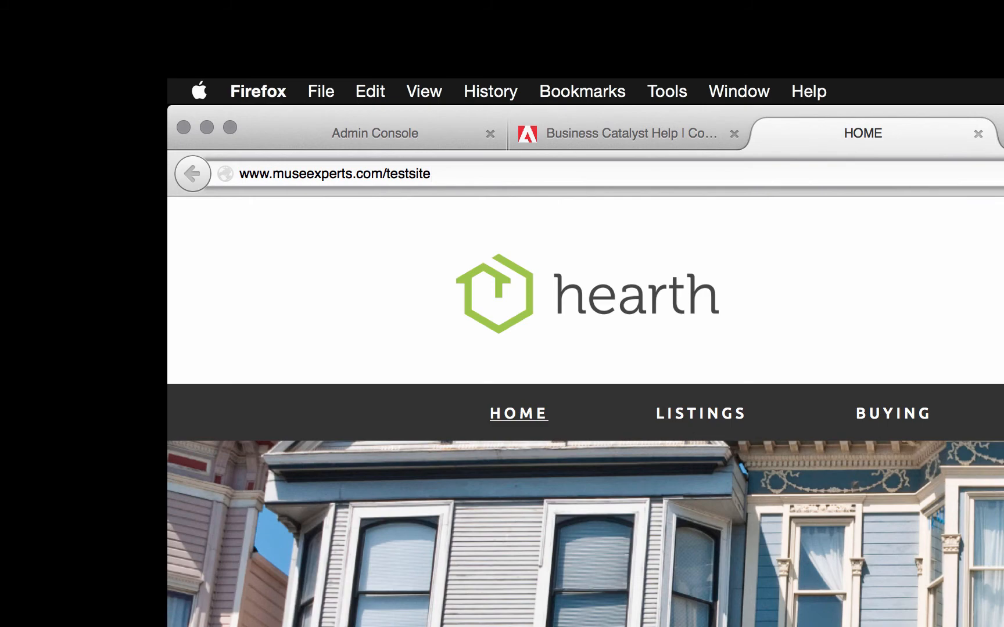
pyautogui.press('Return')
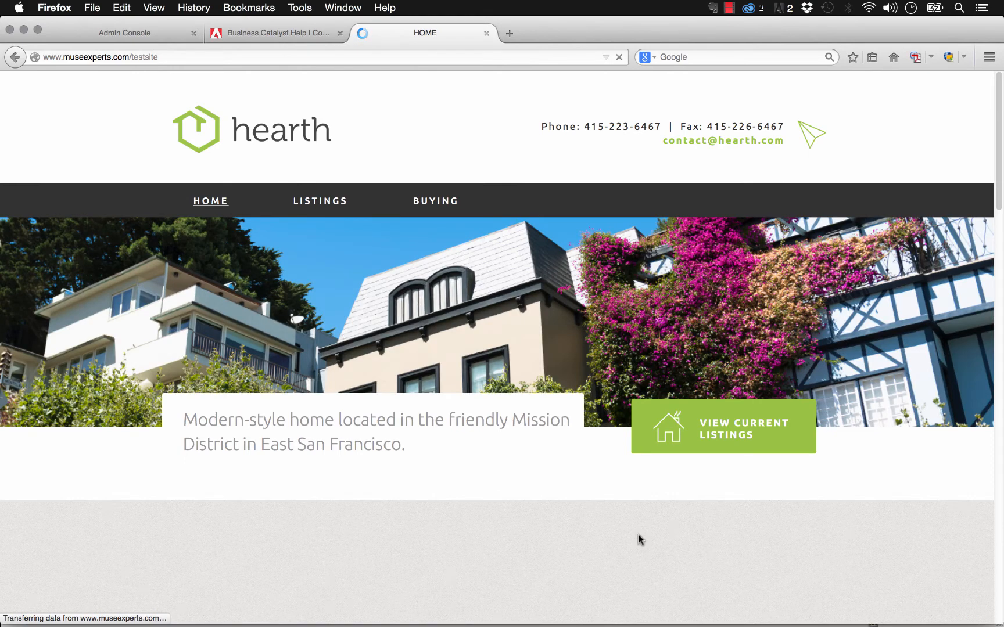
# Back in FileZilla, select the remote index.html file in testsite.
pyautogui.click(156, 57)
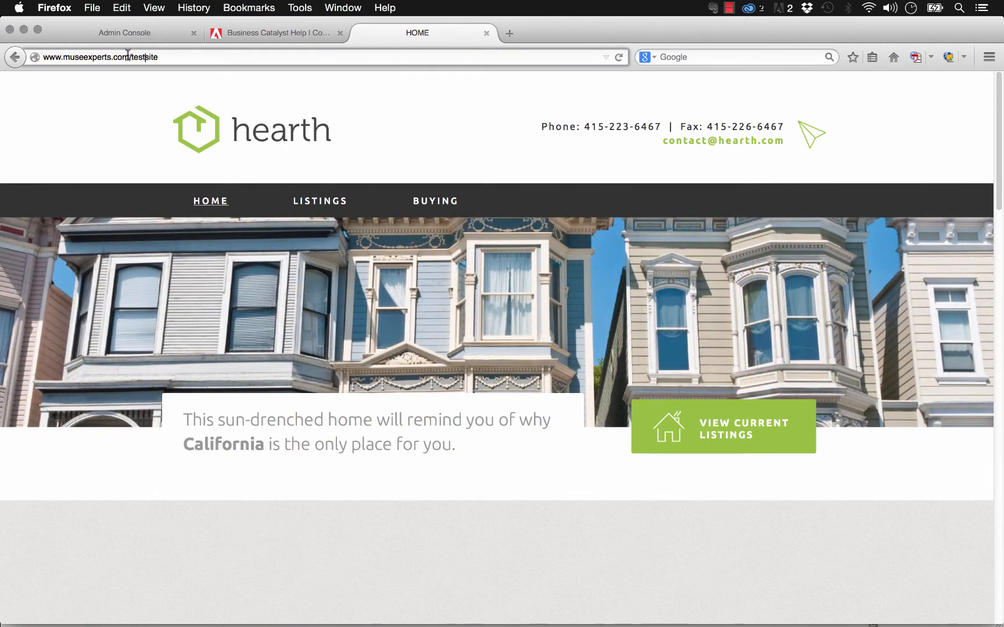
pyautogui.moveTo(129, 56); pyautogui.dragTo(162, 56)
pyautogui.click(163, 56)
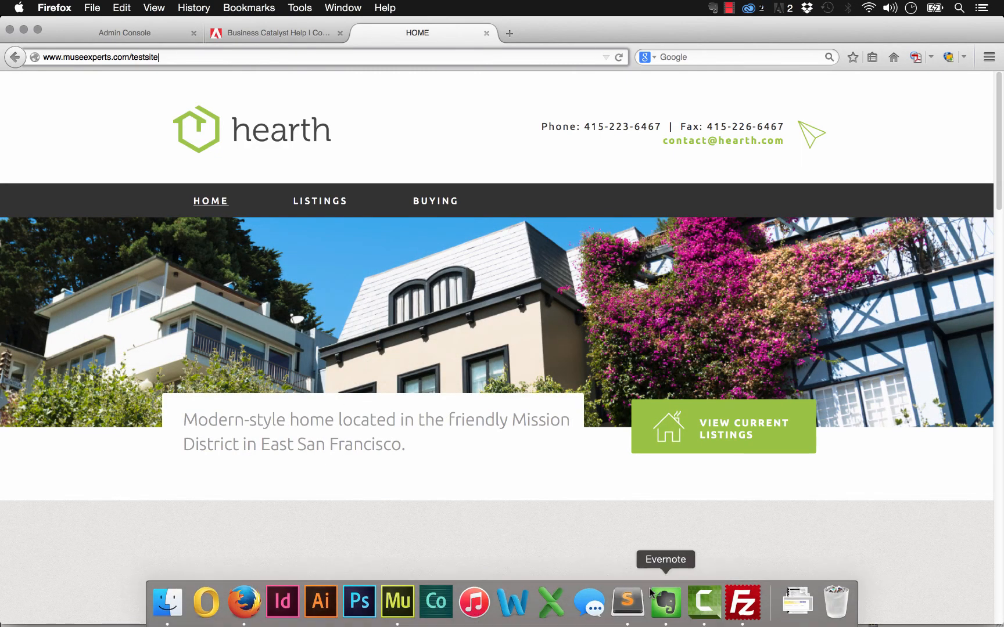
pyautogui.click(735, 610)
pyautogui.click(523, 375)
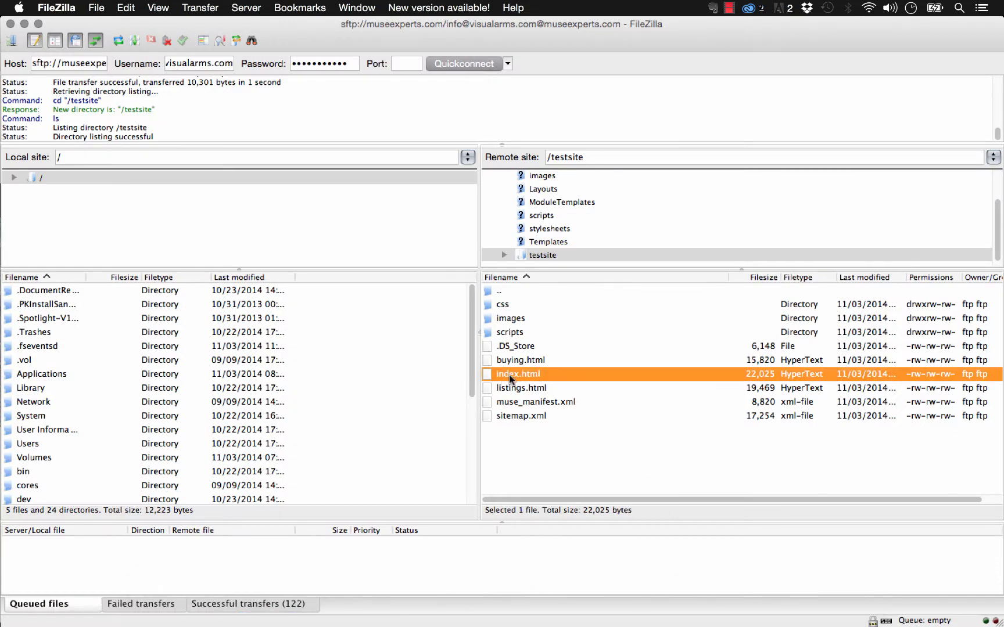
# Rename the remote index.html to about.html.
pyautogui.click(509, 375)
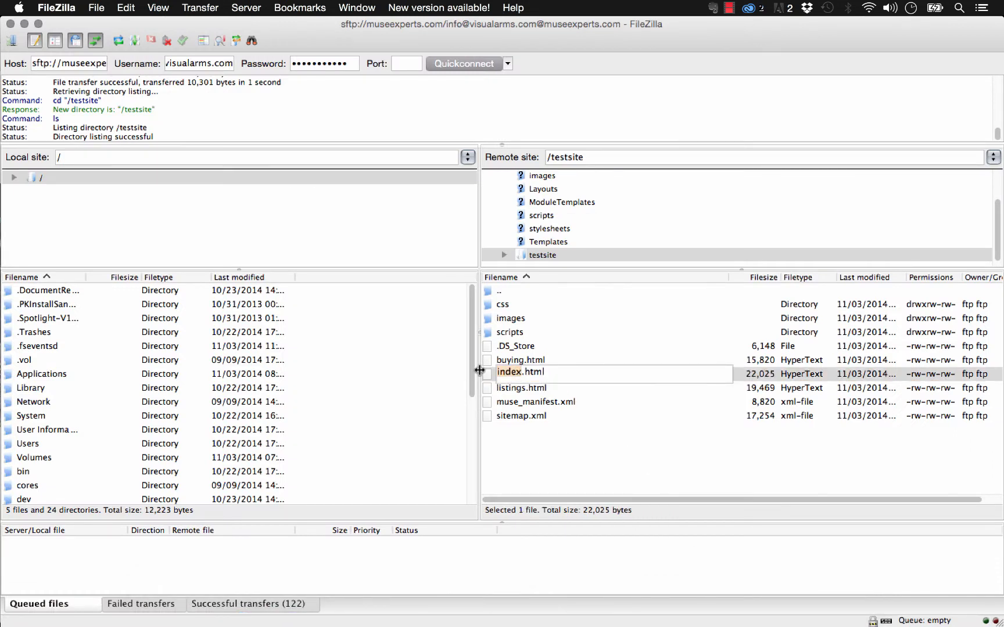
pyautogui.write('about')
pyautogui.press('Return')
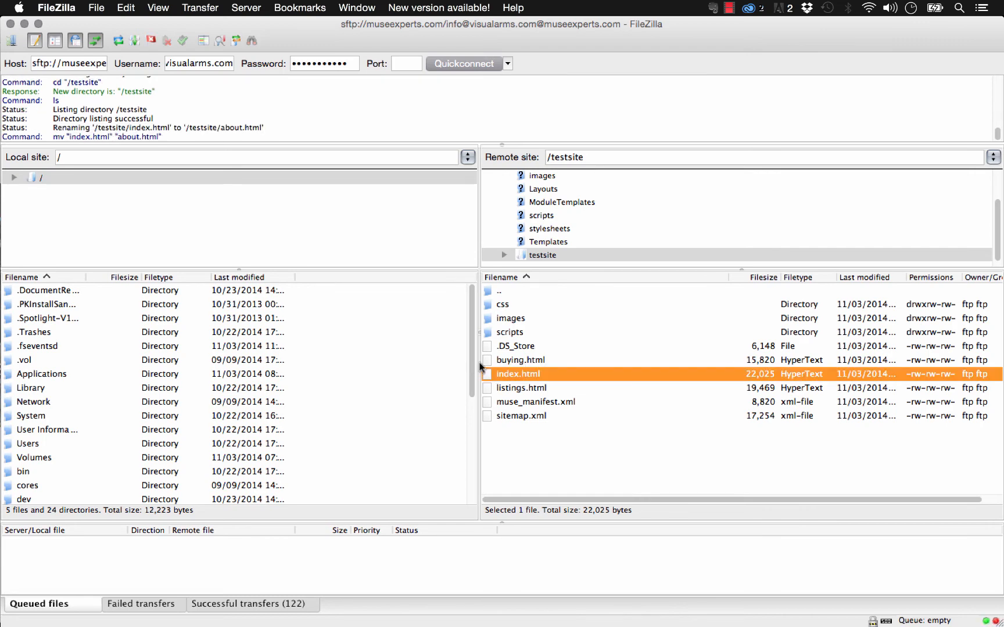
pyautogui.moveTo(320, 626)
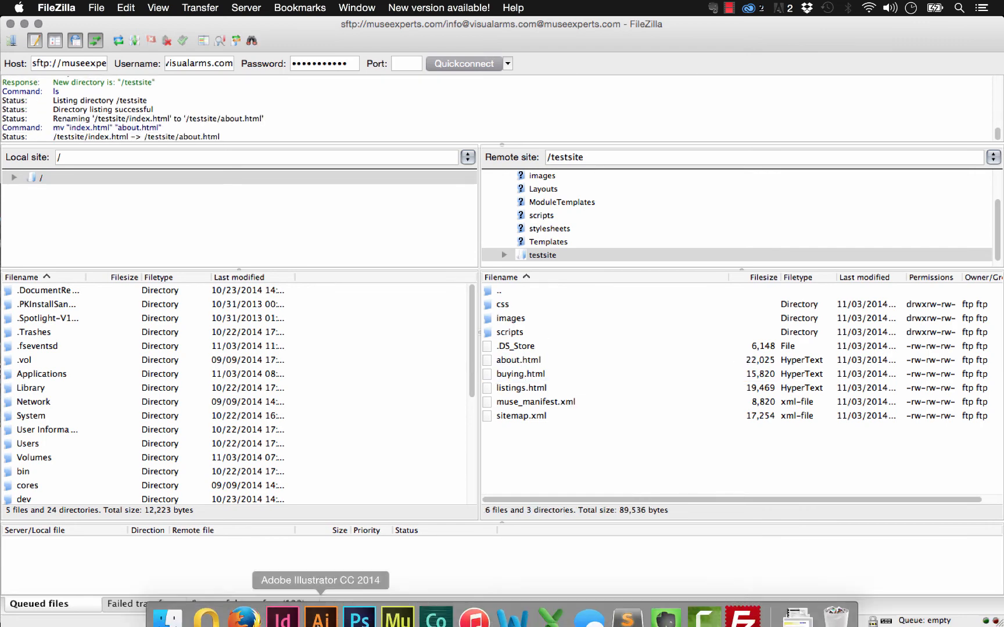
pyautogui.click(231, 604)
pyautogui.click(166, 57)
pyautogui.press('Return')
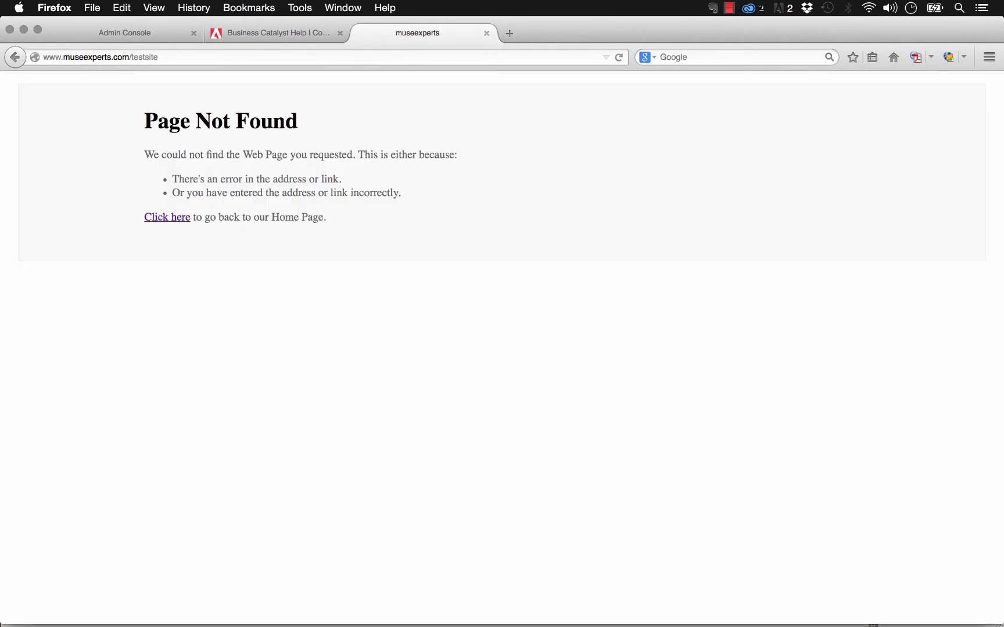
# Load testsite/about.html in Firefox to see the hearth home page.
pyautogui.click(158, 57)
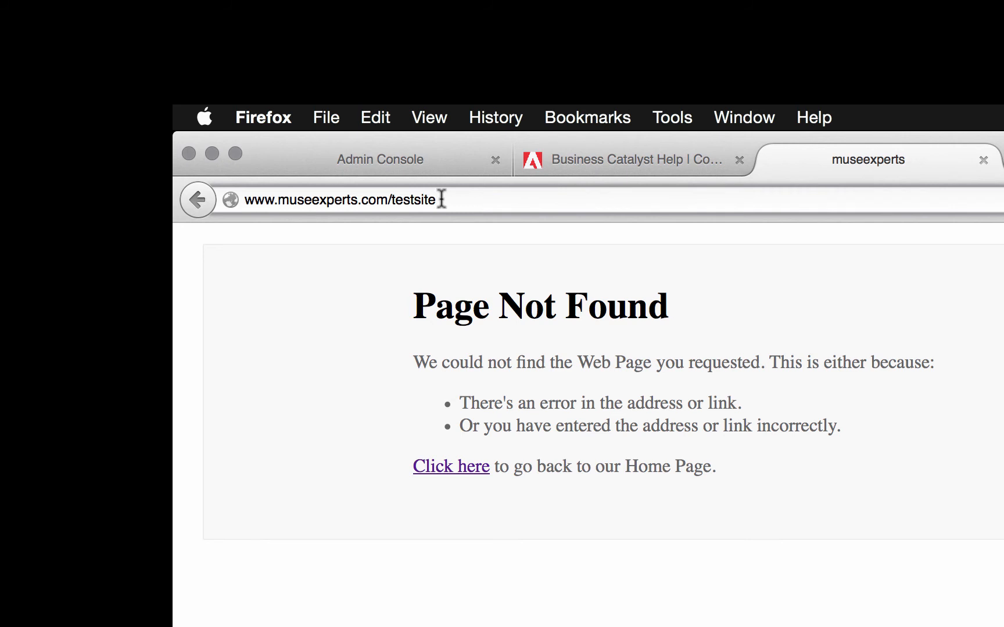
pyautogui.write('/about.html')
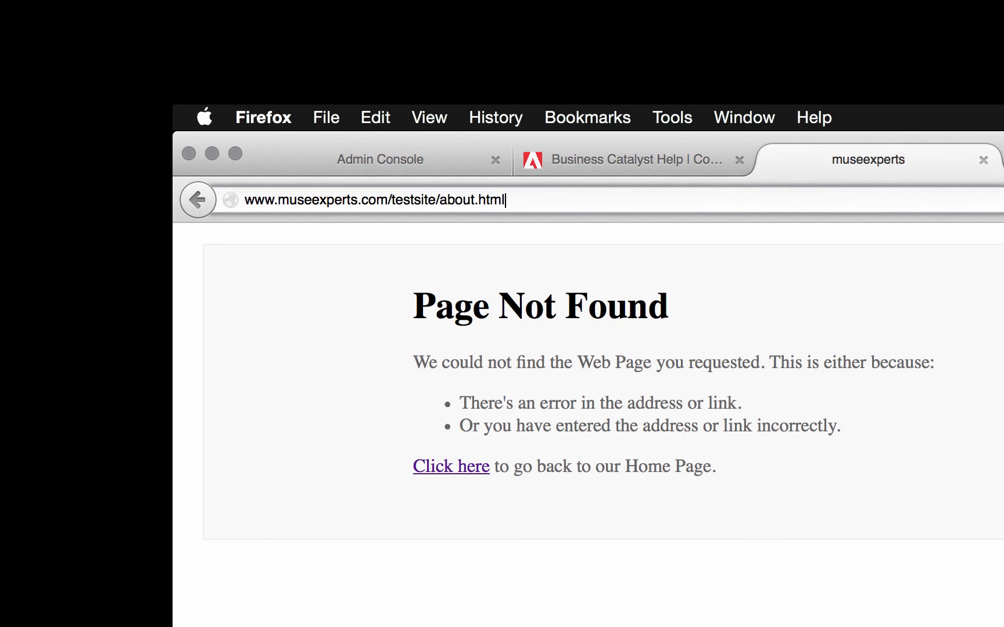
pyautogui.press('Return')
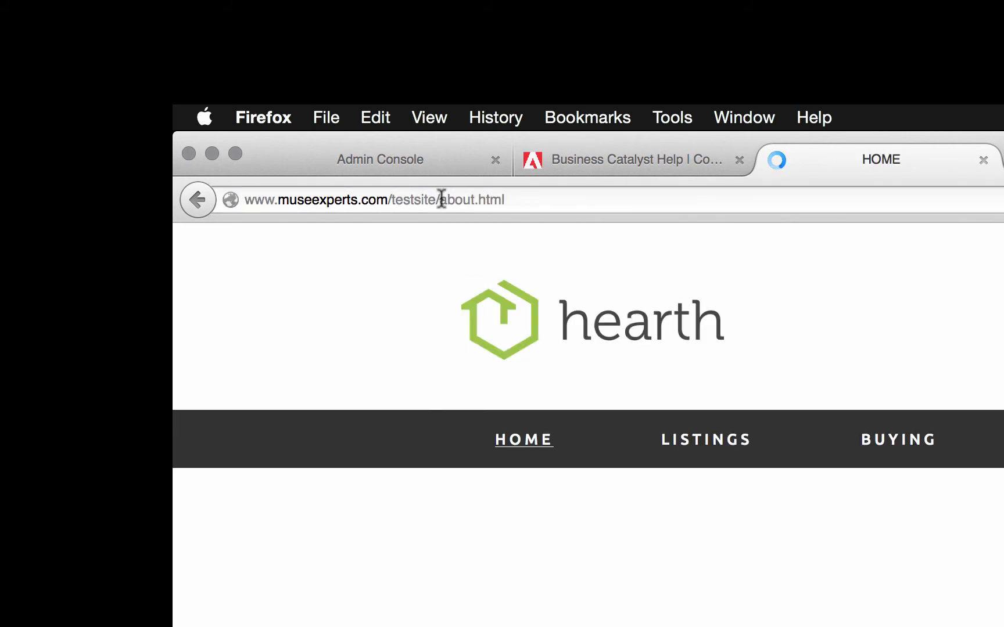
# Change the address to testsite/index.html, which returns Page Not Found.
pyautogui.click(469, 192)
pyautogui.click(462, 196)
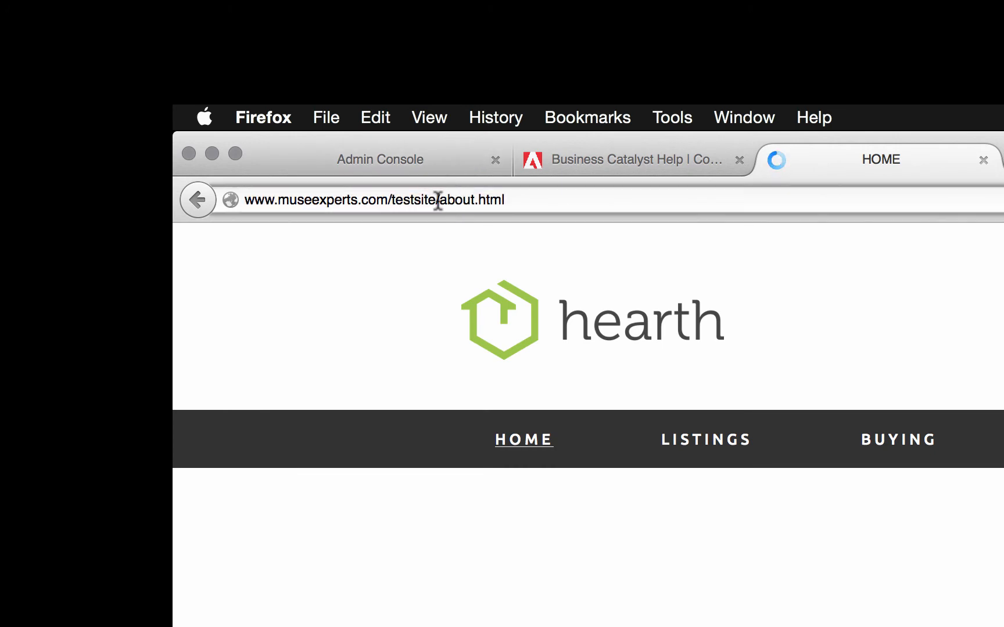
pyautogui.moveTo(437, 199); pyautogui.dragTo(530, 203)
pyautogui.press('BackSpace')
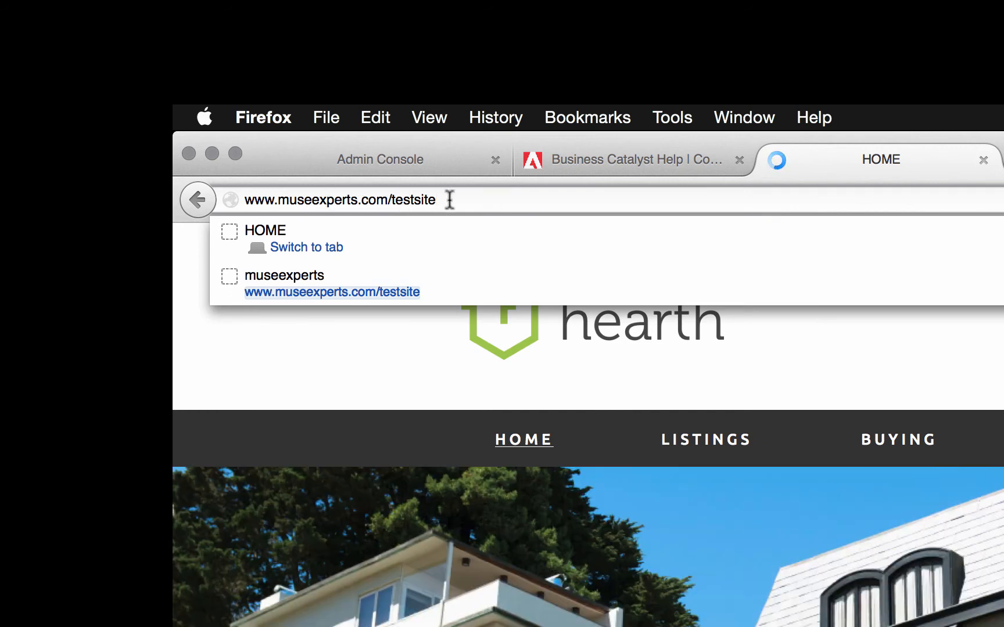
pyautogui.press('Return')
pyautogui.write('/index')
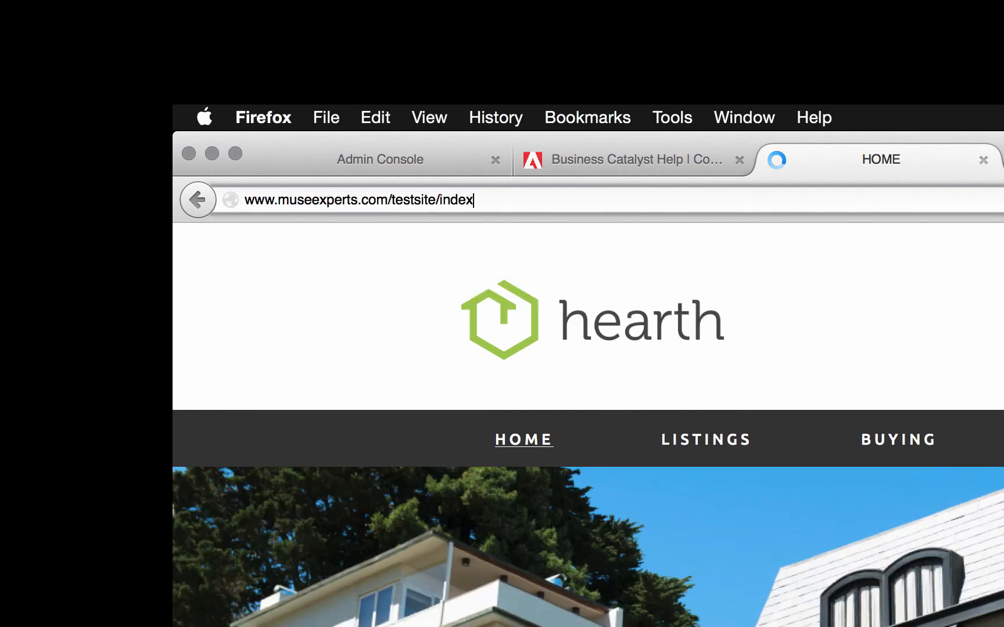
pyautogui.write('.html')
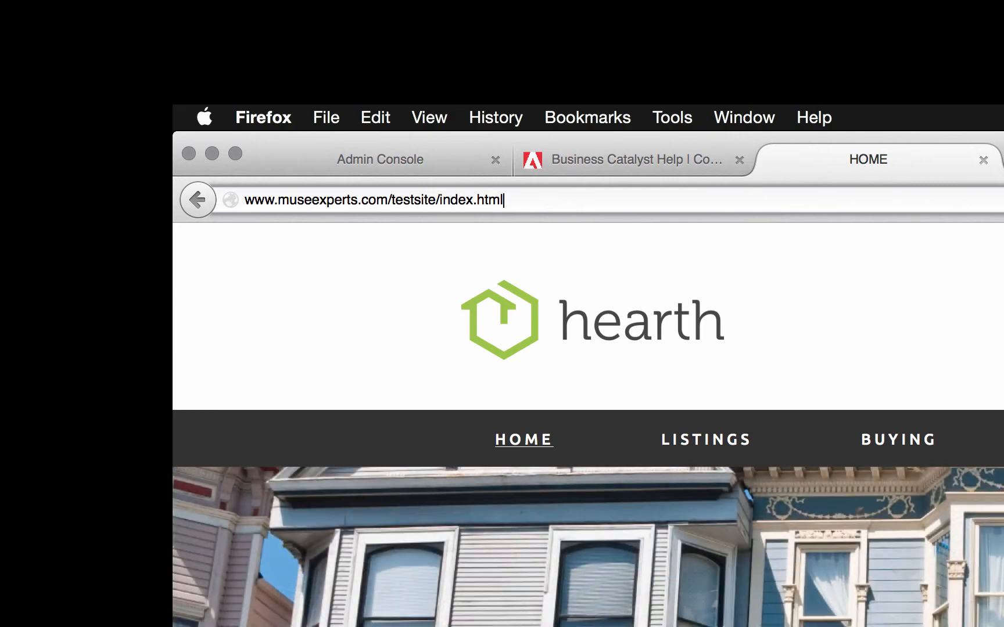
pyautogui.press('Return')
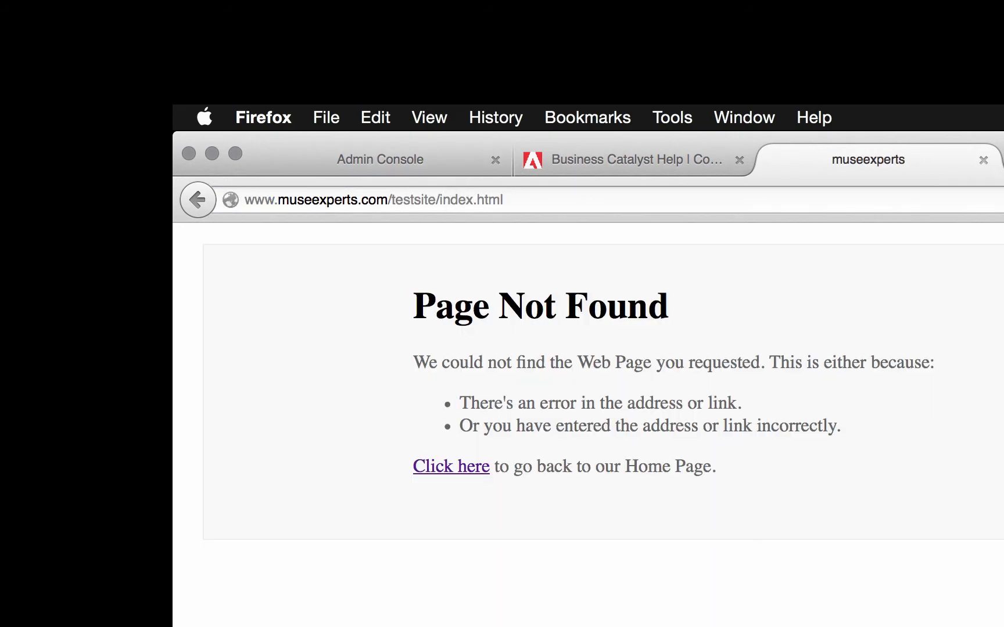
pyautogui.click(742, 601)
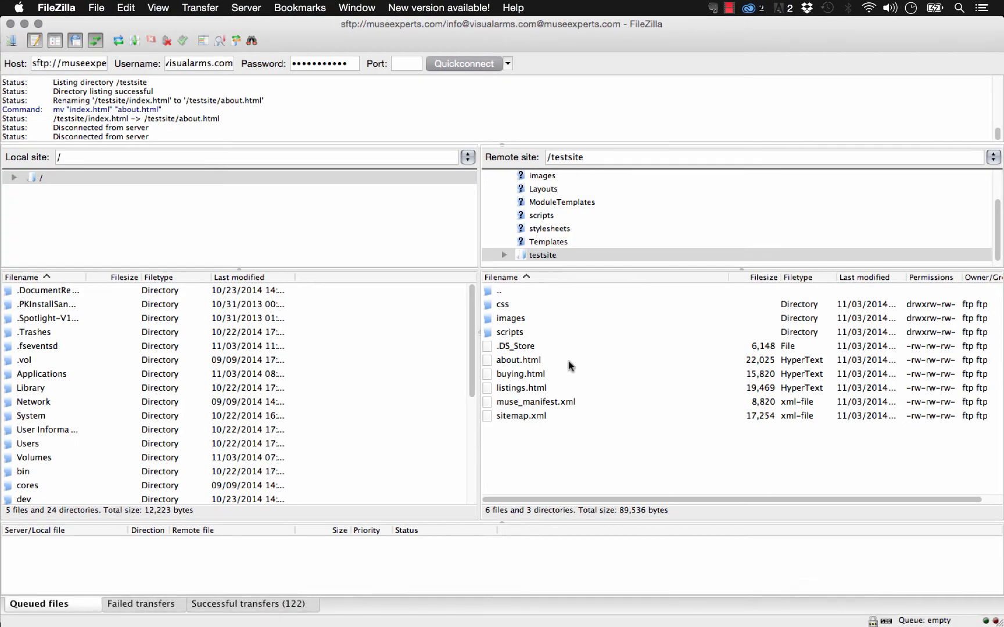
# Rename the remote about.html back to index.html.
pyautogui.click(521, 374)
pyautogui.click(511, 360)
pyautogui.click(511, 360)
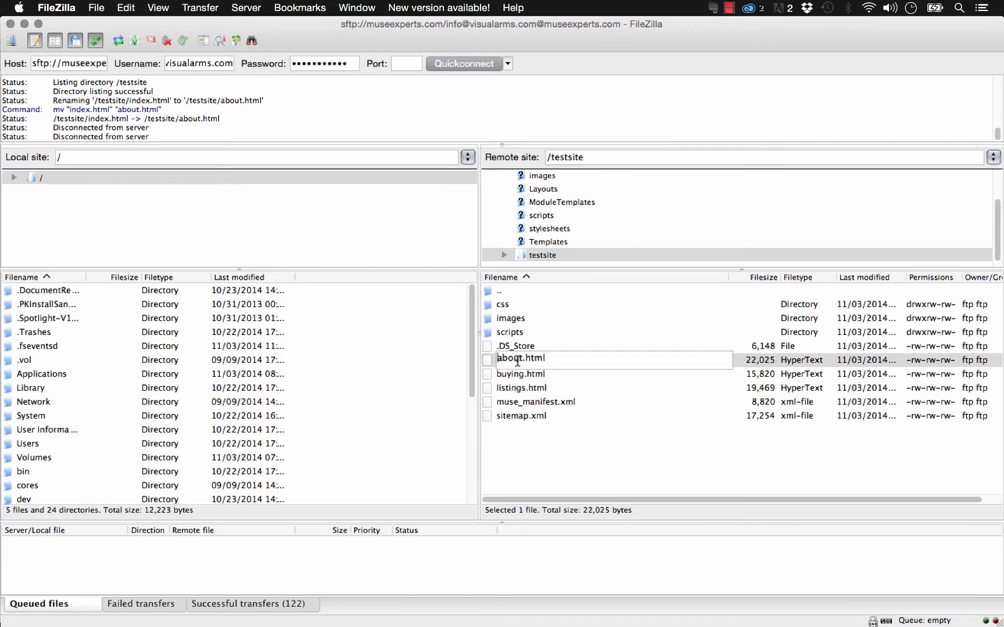
pyautogui.write('index')
pyautogui.press('Return')
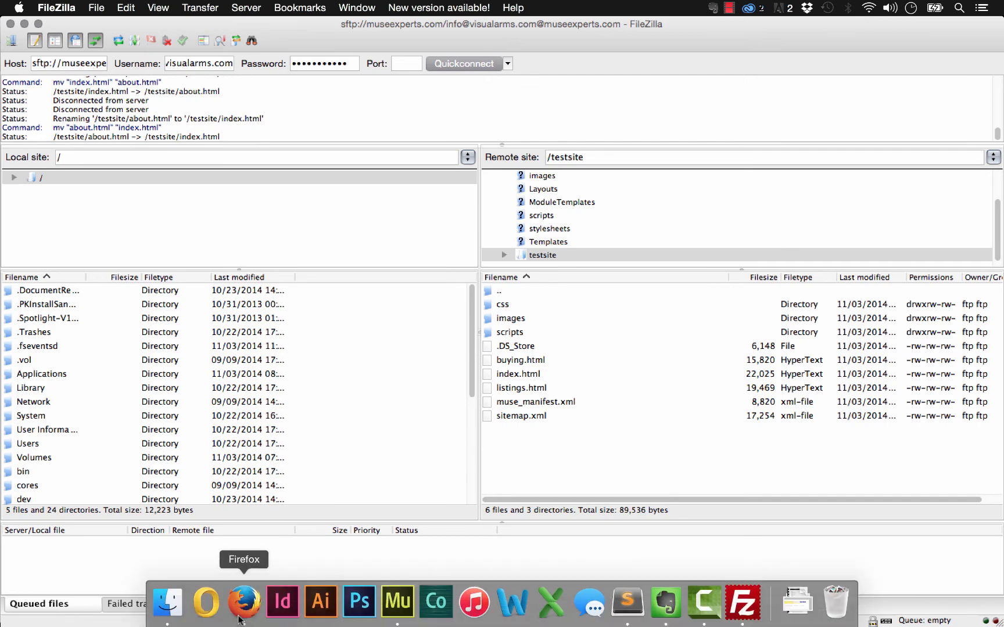
# In Firefox, select the /index.html part of the page address.
pyautogui.click(244, 604)
pyautogui.click(164, 56)
pyautogui.moveTo(159, 57); pyautogui.dragTo(224, 59)
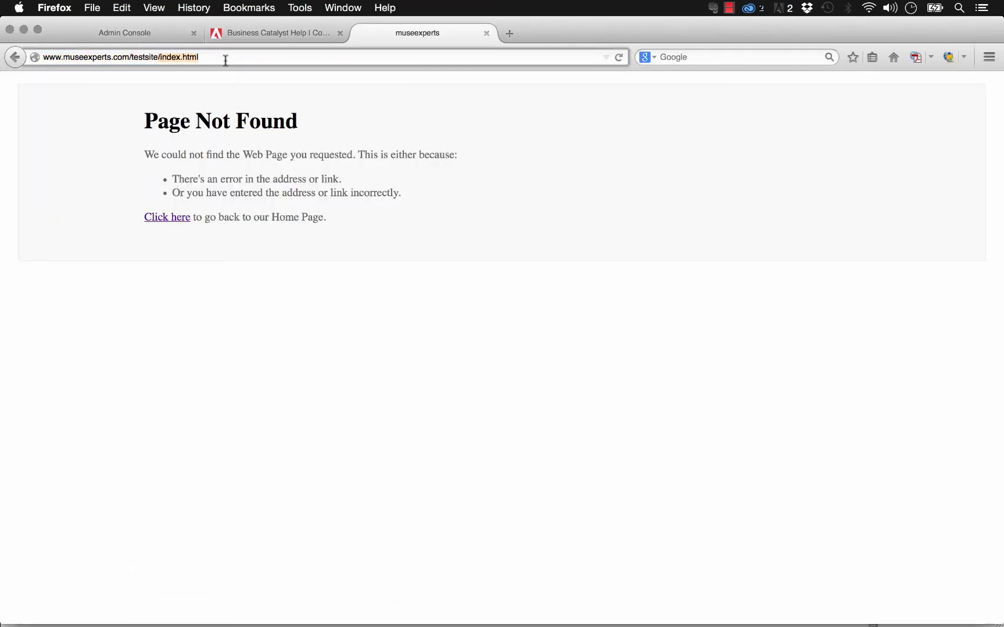
# Load the bare testsite address, dismiss the missing-files alert, and return to FileZilla.
pyautogui.press('BackSpace')
pyautogui.press('Return')
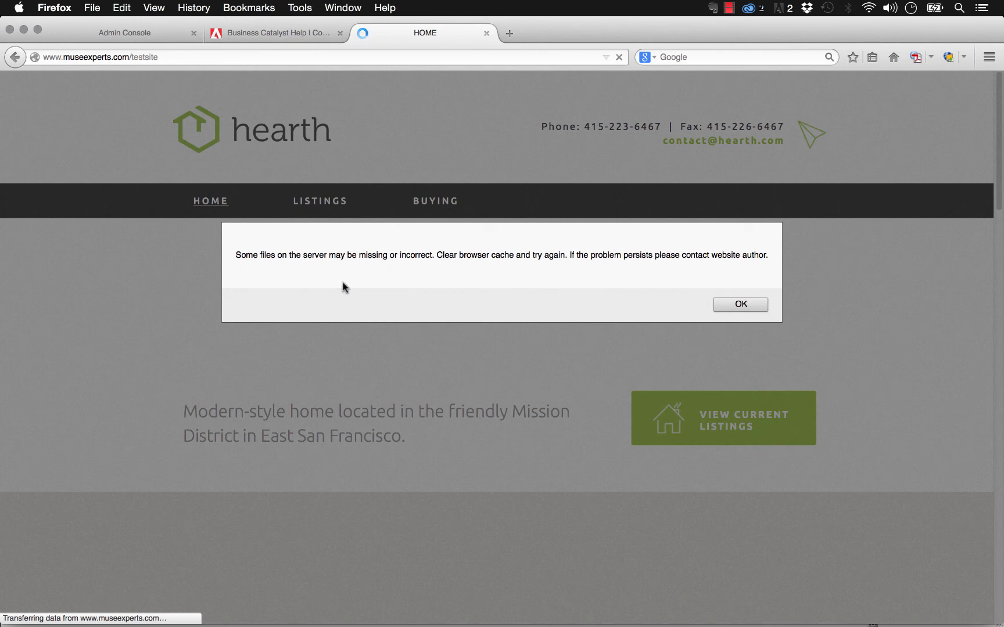
pyautogui.click(739, 304)
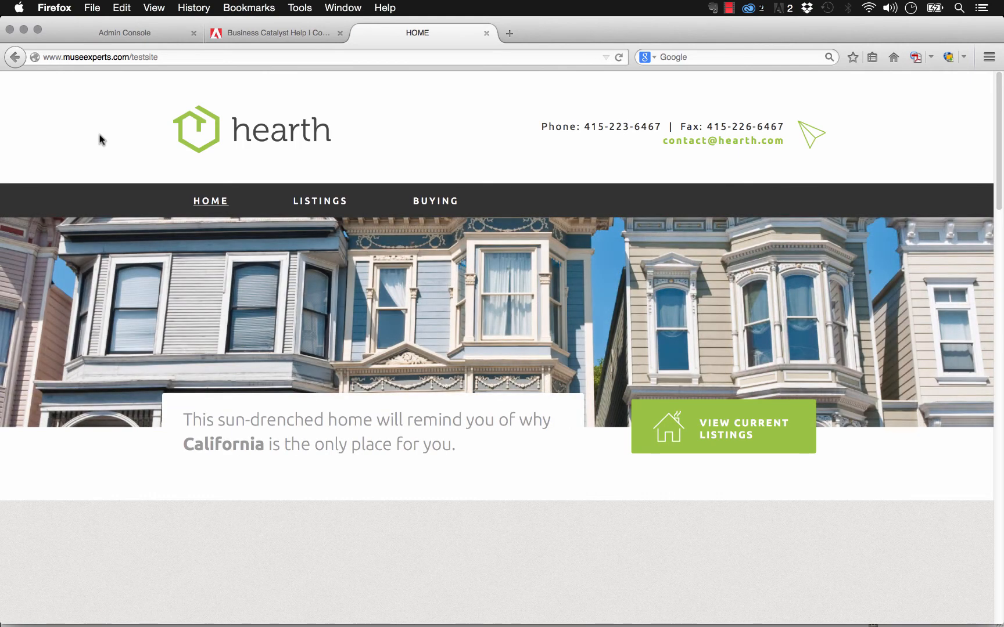
pyautogui.moveTo(627, 621)
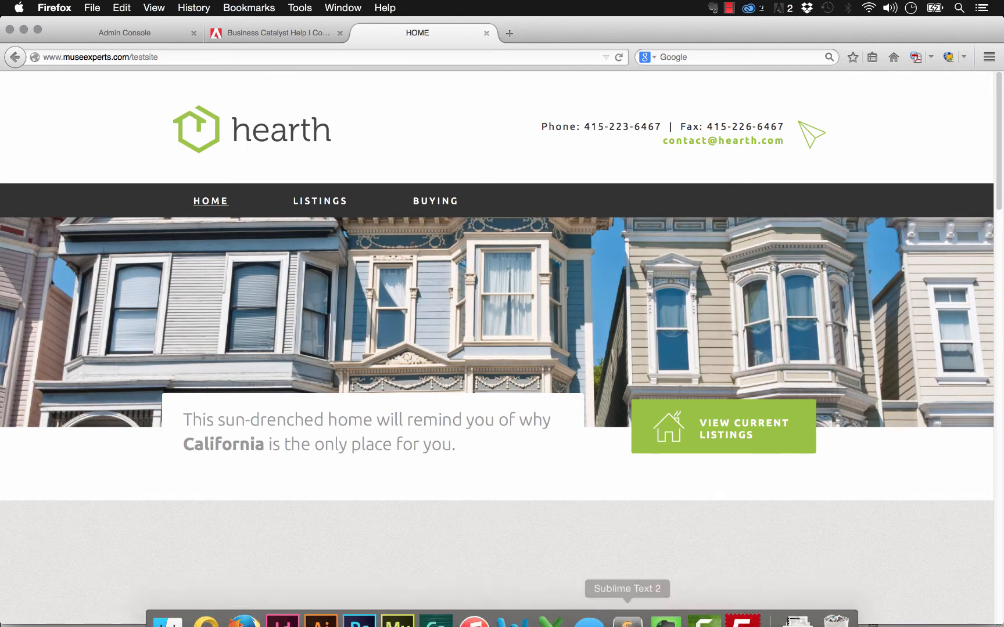
pyautogui.click(740, 619)
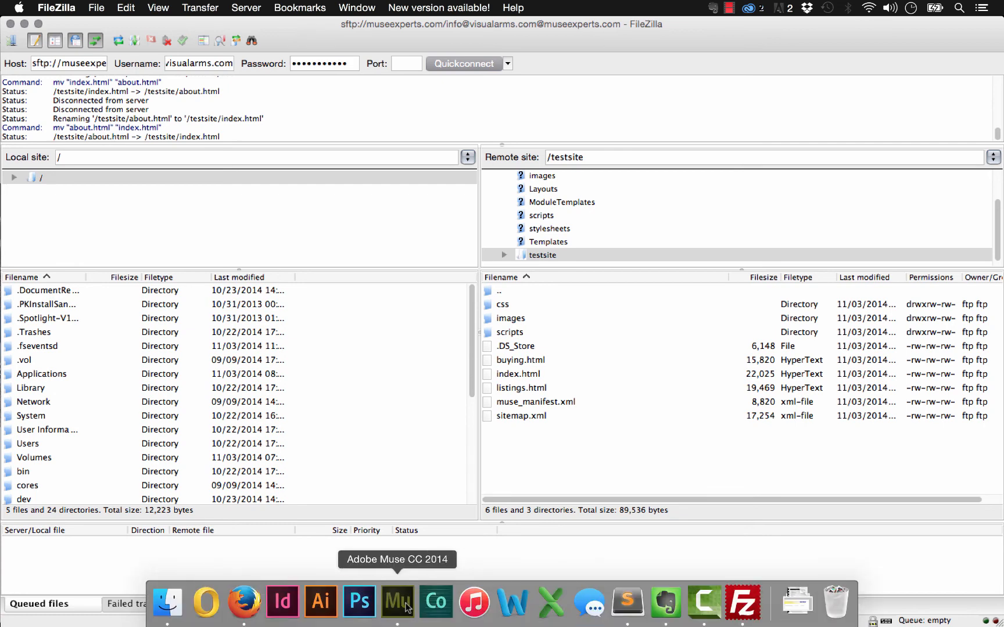
# In Muse, open the Publish > FTP Host upload dialog and cancel without uploading.
pyautogui.click(407, 607)
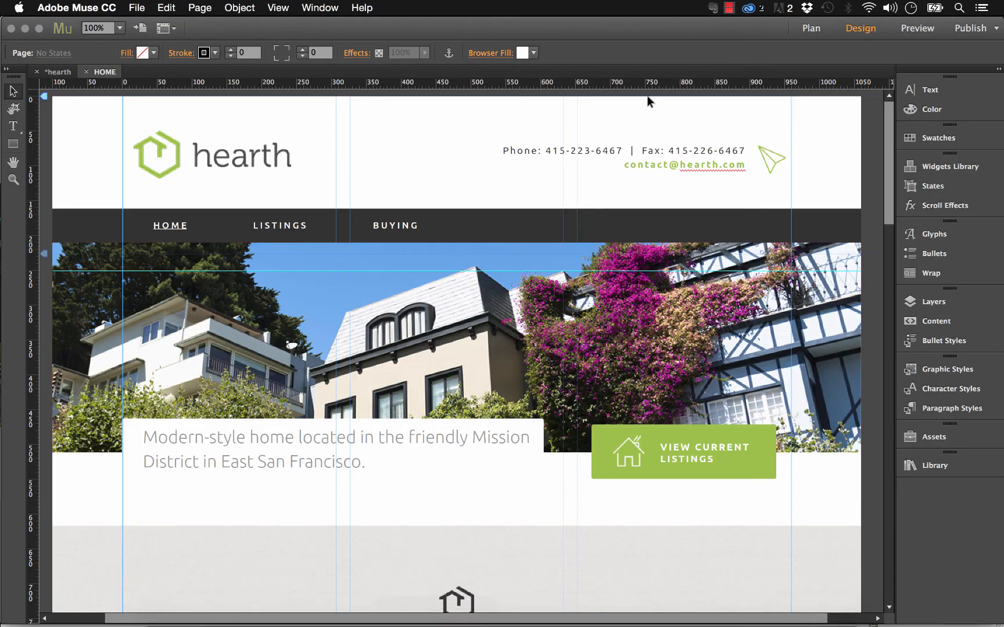
pyautogui.click(996, 29)
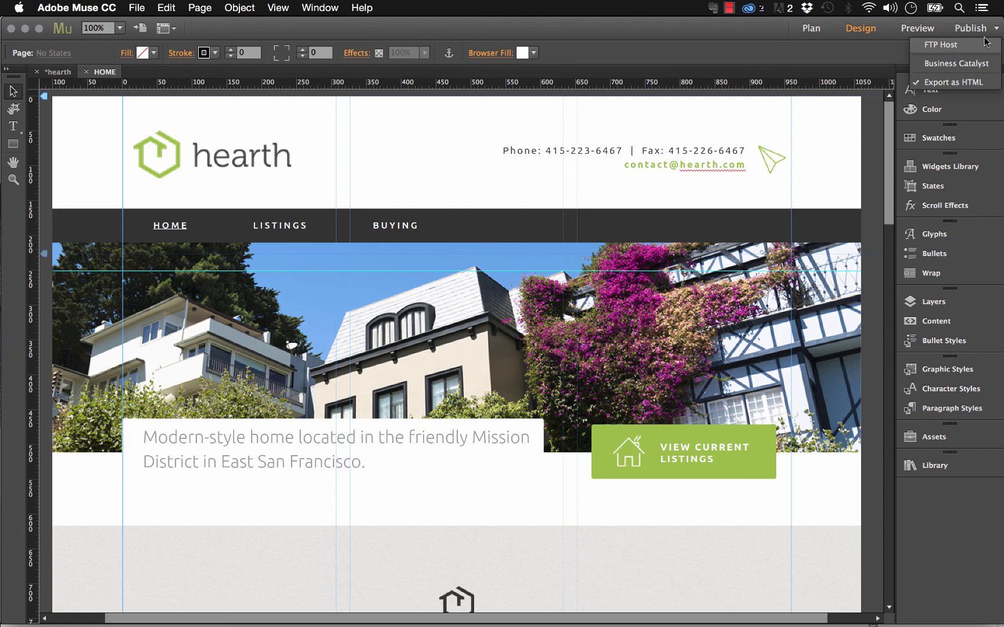
pyautogui.click(941, 46)
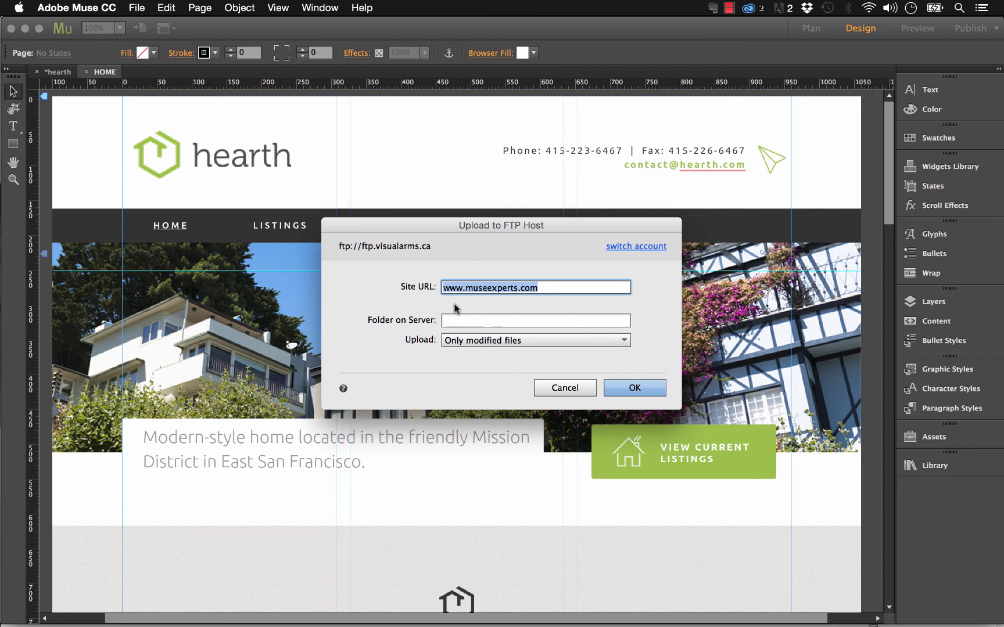
pyautogui.click(562, 391)
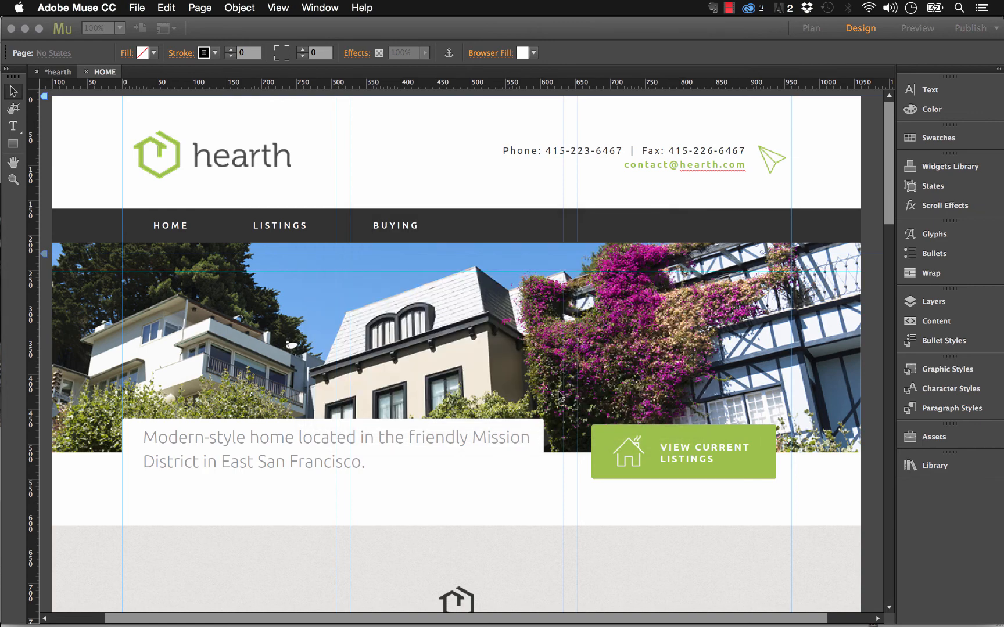